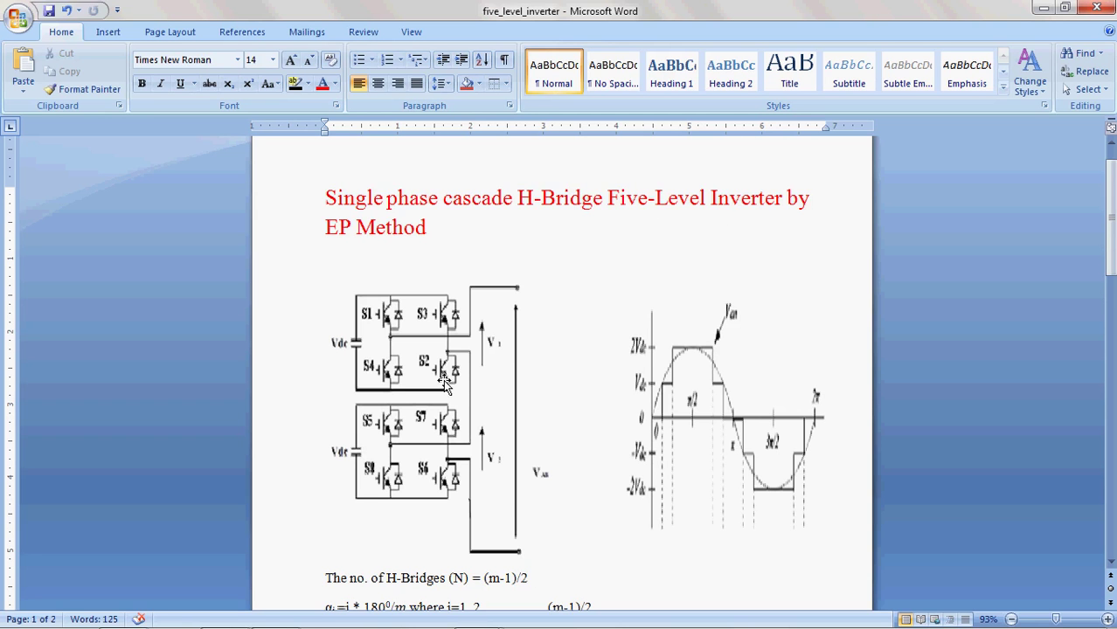
Examine the cascaded H-bridge circuit diagram, its output waveform and the formula for the number of H-bridges.
scroll(443, 379, down, 2)
scroll(443, 380, up, 2)
scroll(745, 428, down, 3)
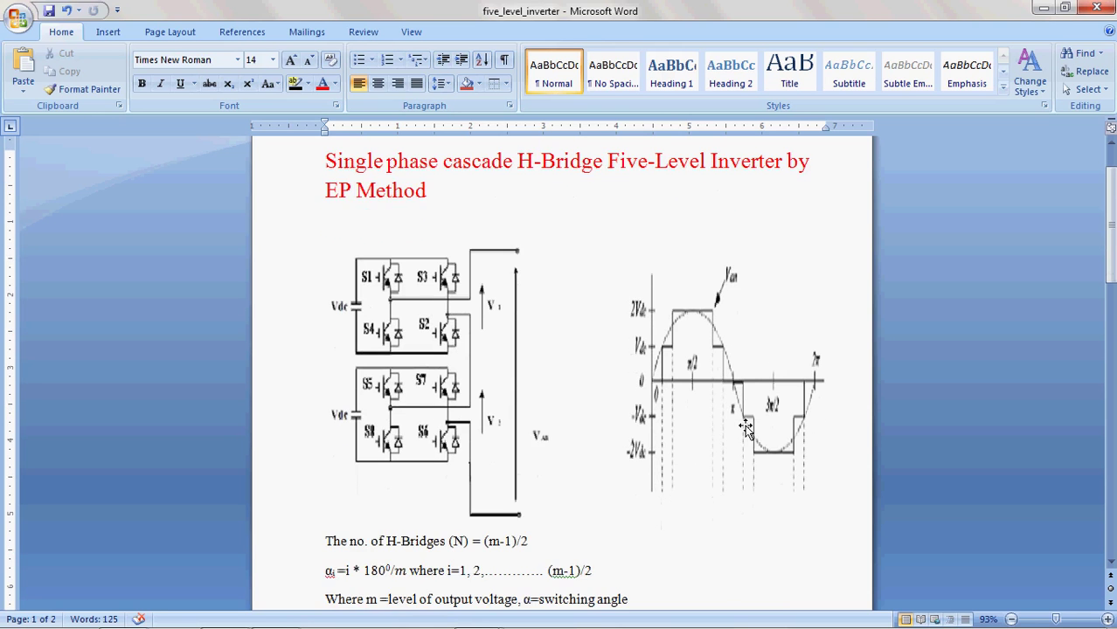
scroll(744, 427, up, 2)
scroll(428, 398, down, 1)
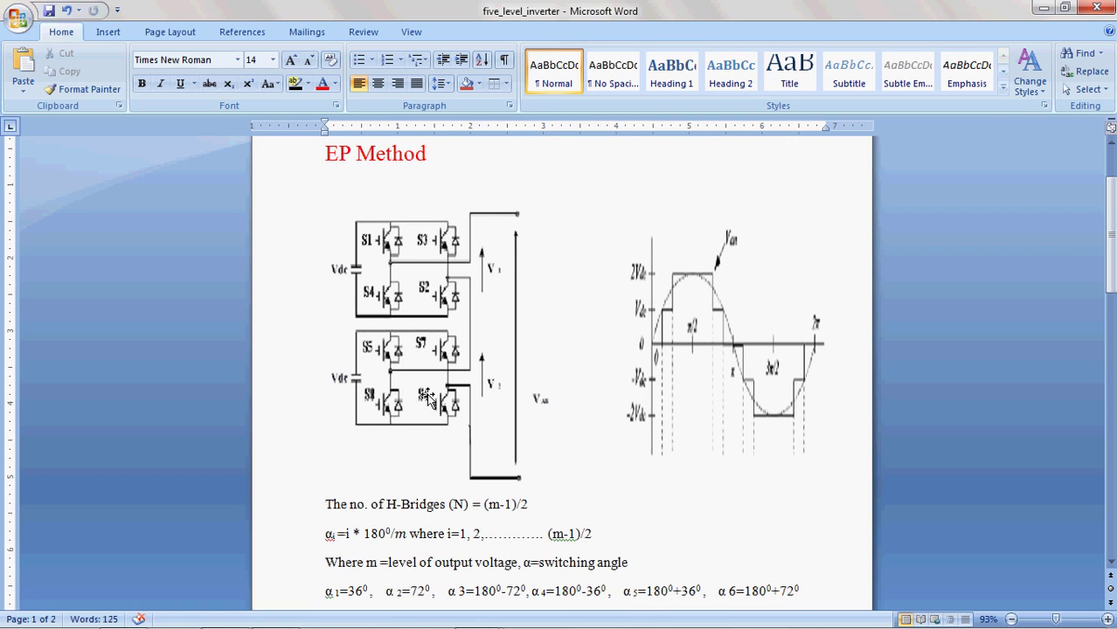
scroll(428, 398, down, 2)
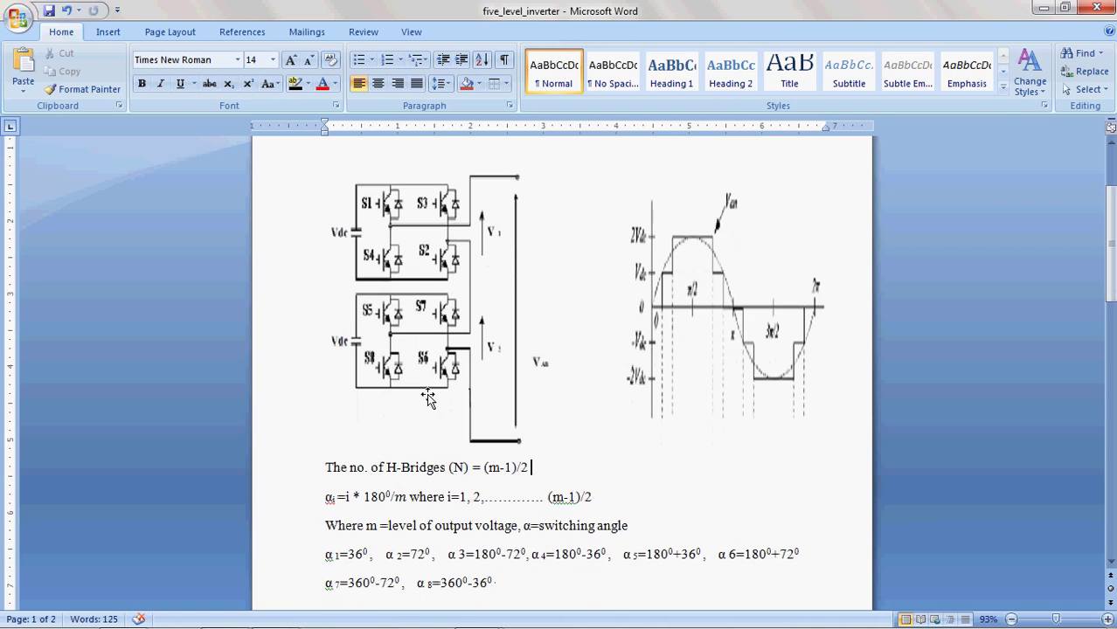
scroll(429, 398, up, 3)
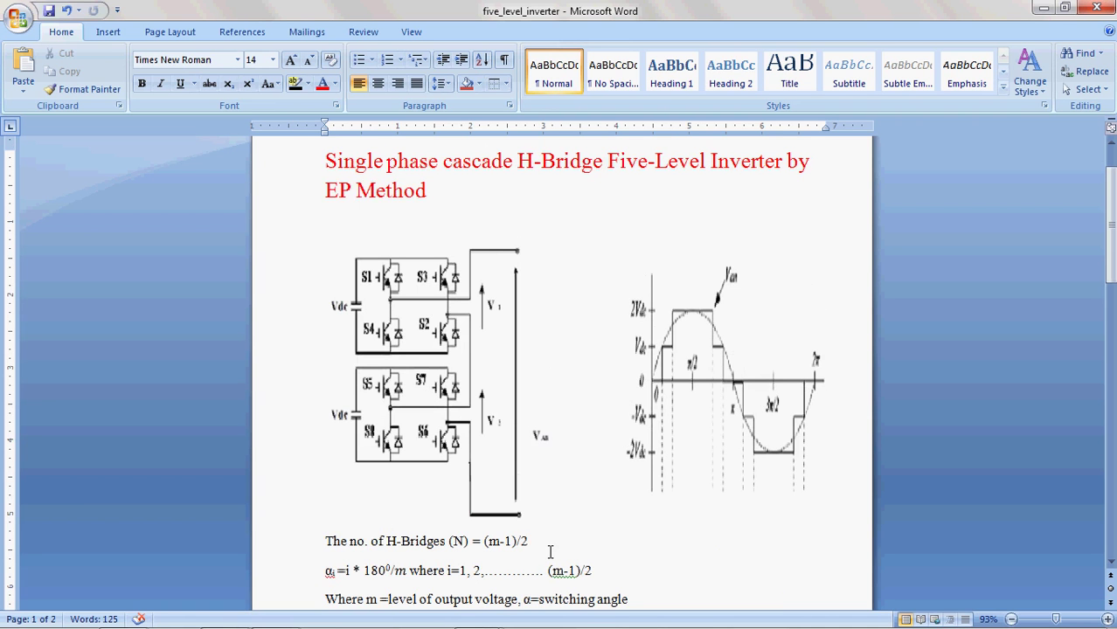
drag(544, 548, 449, 543)
click(524, 557)
scroll(561, 537, down, 1)
scroll(561, 537, up, 2)
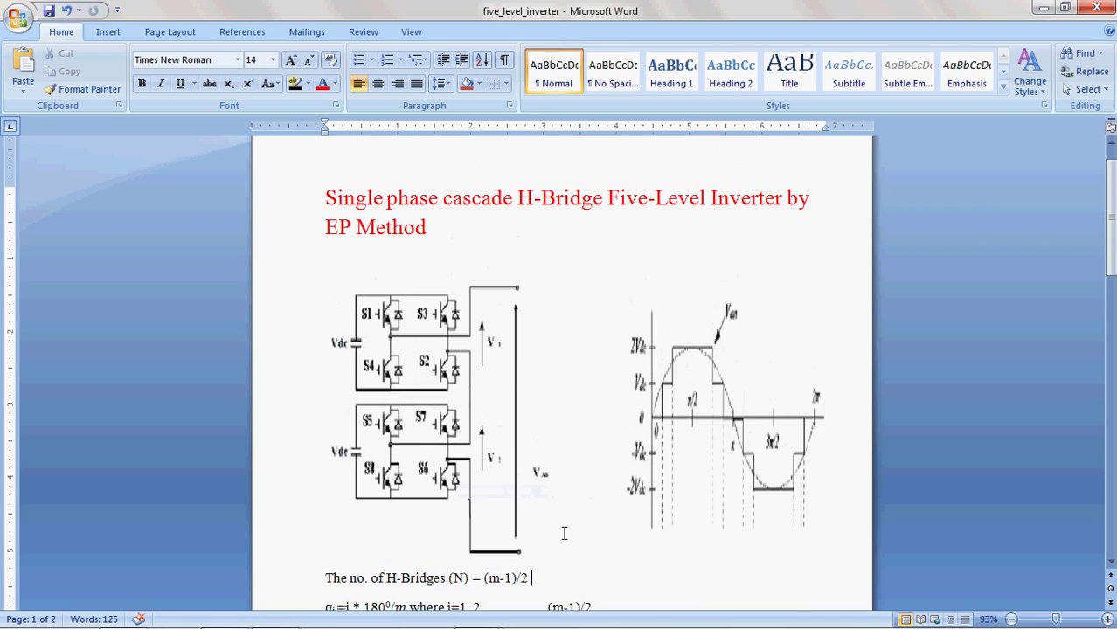
Study the switches of both H-bridges in the circuit diagram alongside the stepped output waveform.
scroll(533, 570, down, 2)
scroll(509, 533, up, 1)
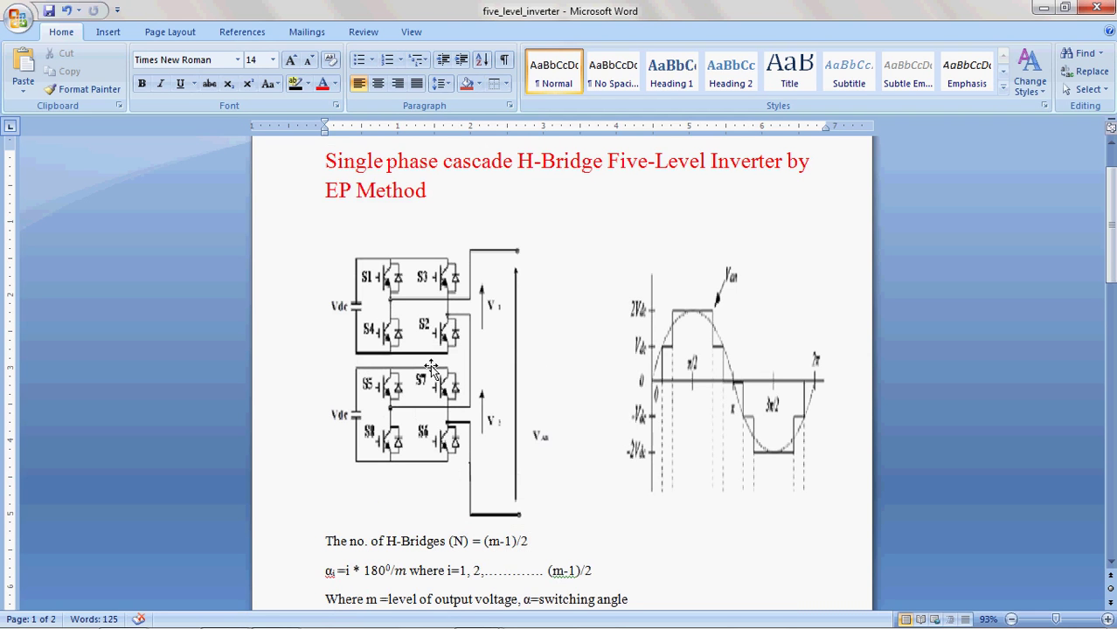
scroll(430, 367, down, 2)
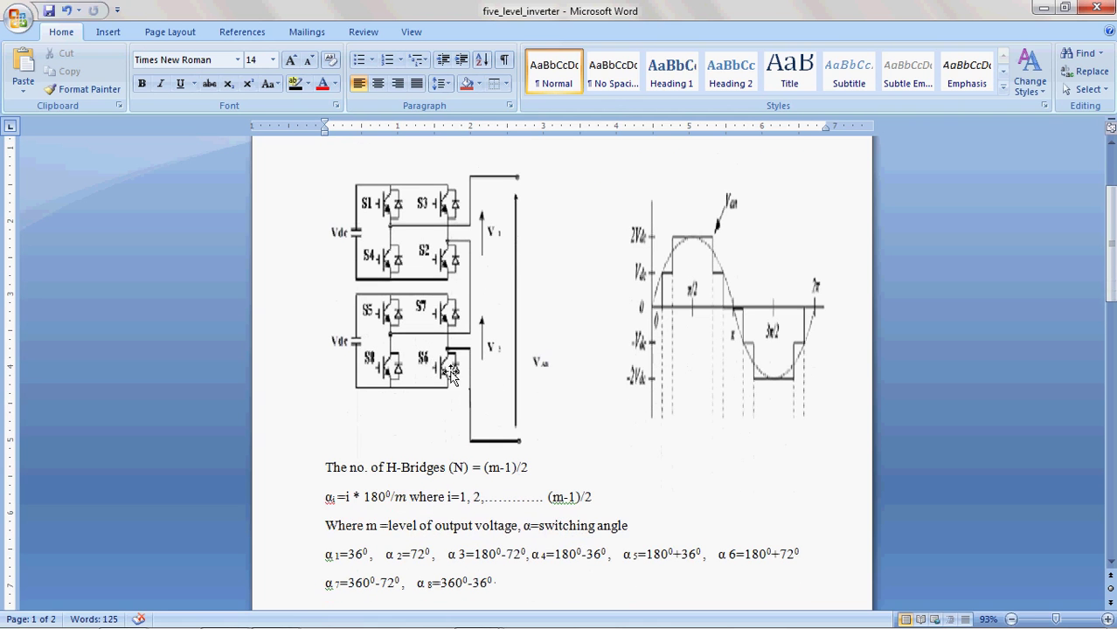
scroll(530, 362, down, 2)
scroll(529, 362, up, 3)
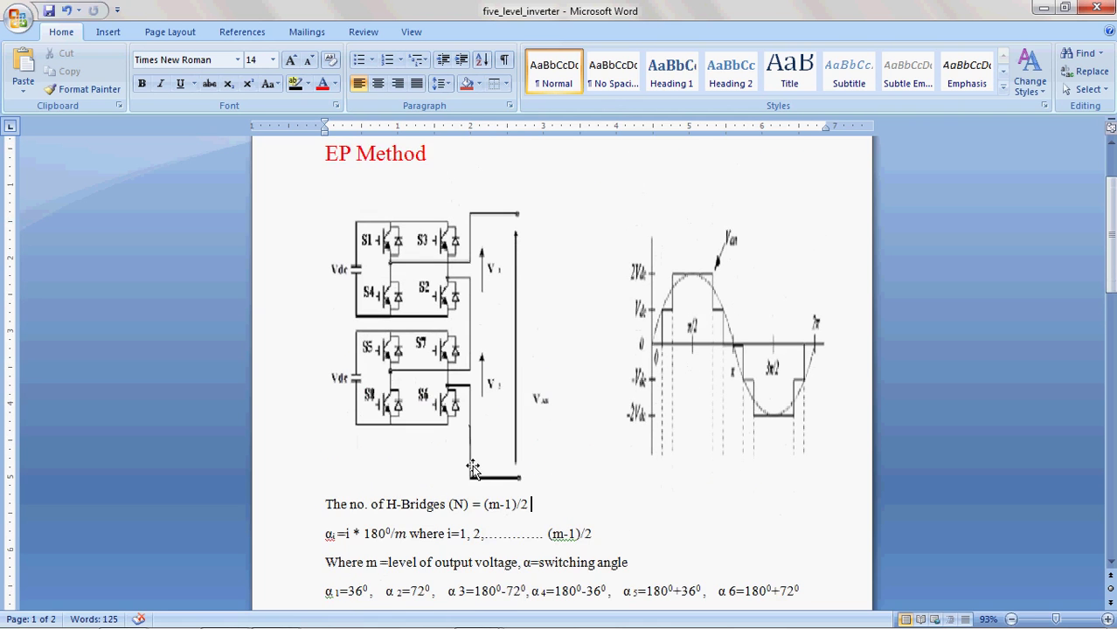
scroll(473, 470, down, 2)
scroll(615, 374, up, 3)
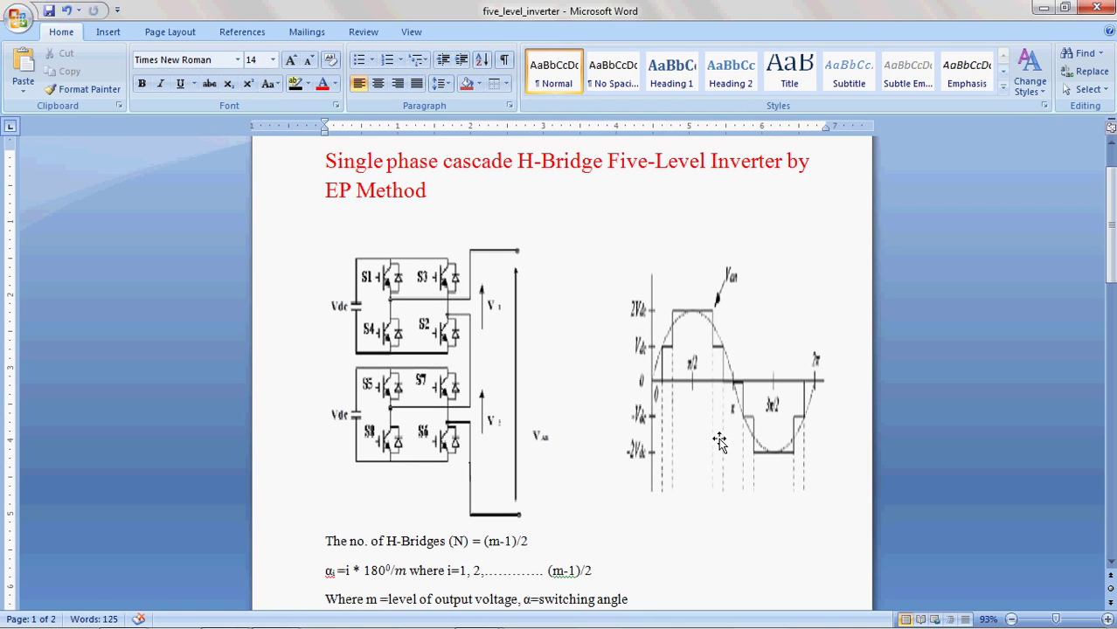
scroll(716, 437, down, 2)
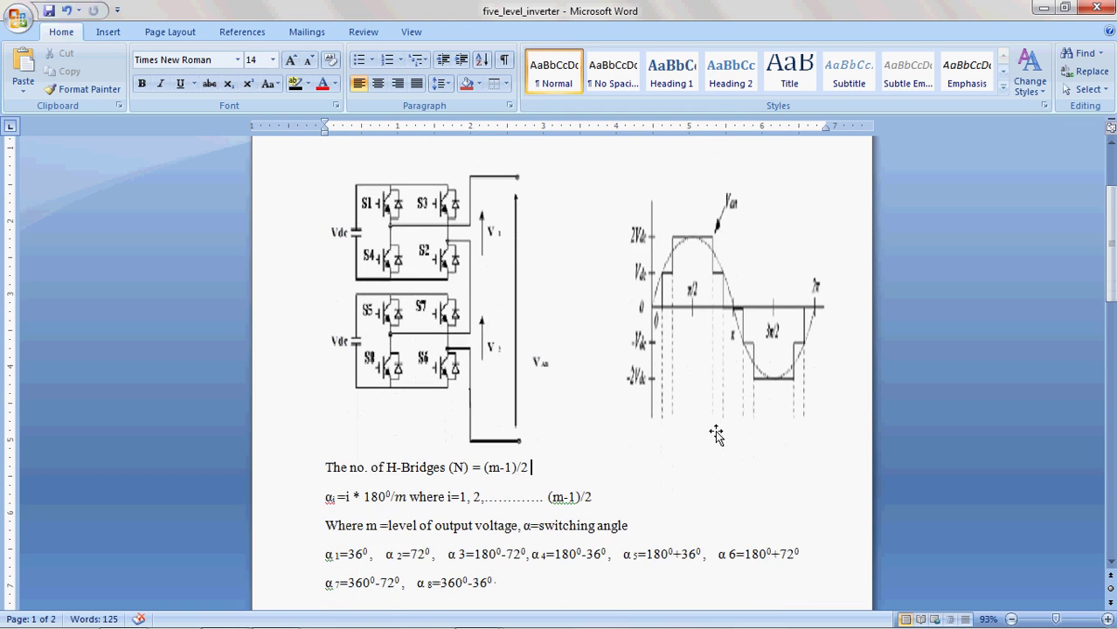
scroll(716, 437, up, 2)
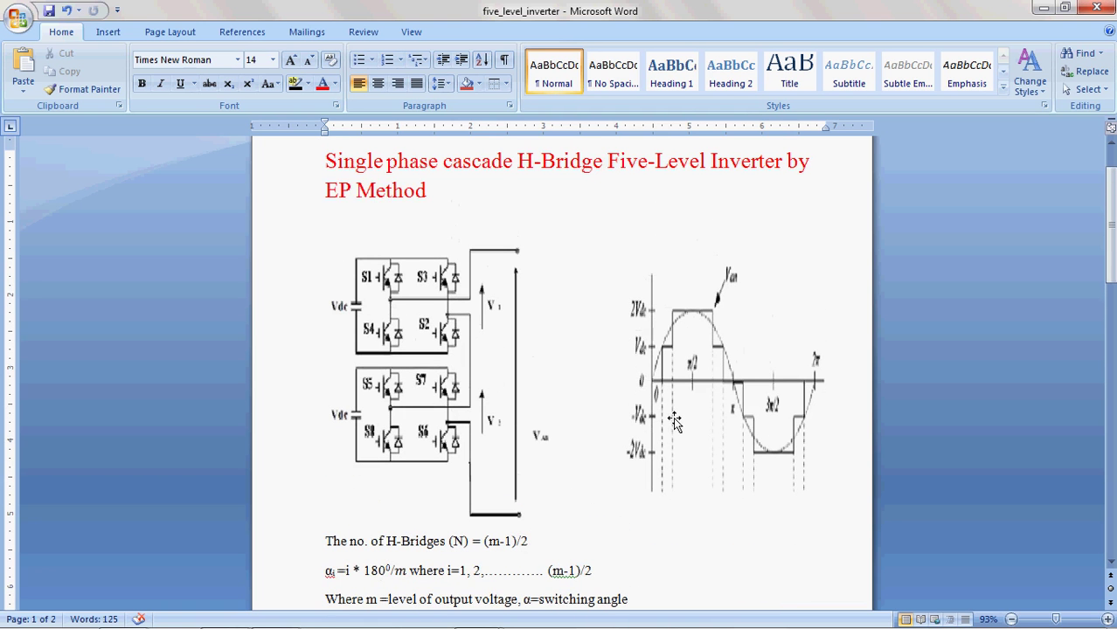
Review the EP Method named in the title and the switching-angle formula in relation to the output waveform.
drag(331, 196, 410, 199)
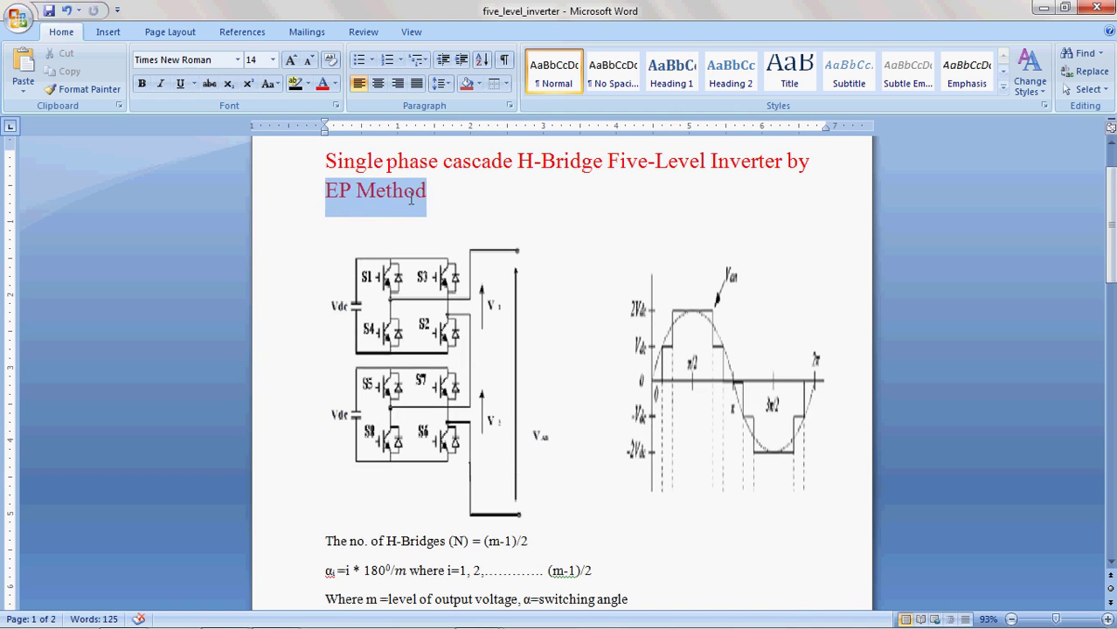
click(494, 220)
scroll(675, 415, down, 2)
scroll(675, 415, down, 2)
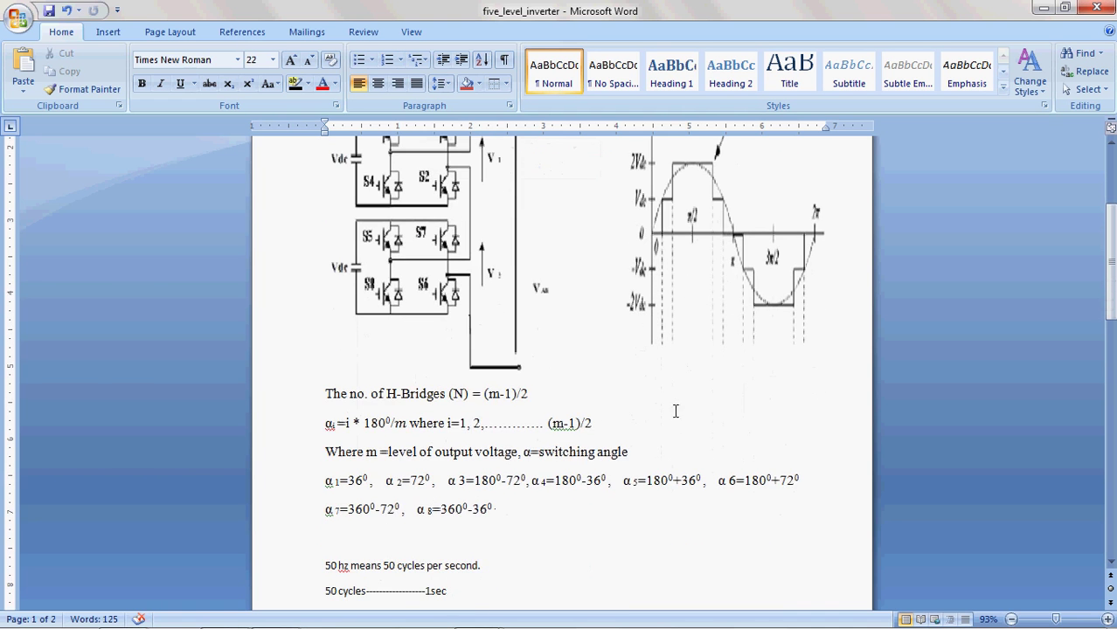
drag(329, 426, 604, 432)
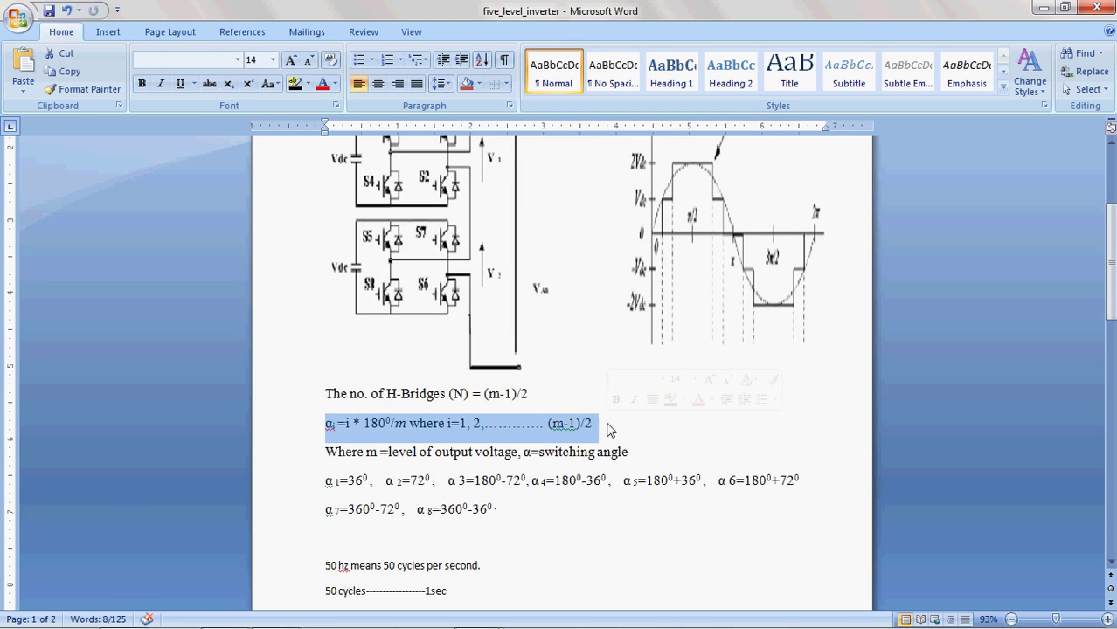
click(594, 426)
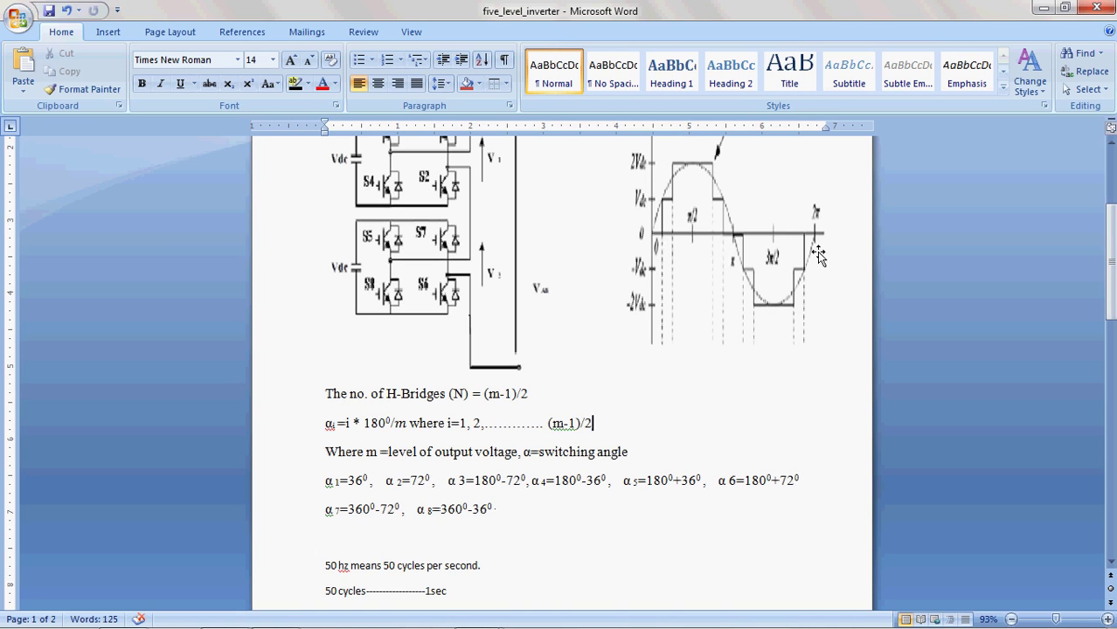
scroll(490, 431, up, 5)
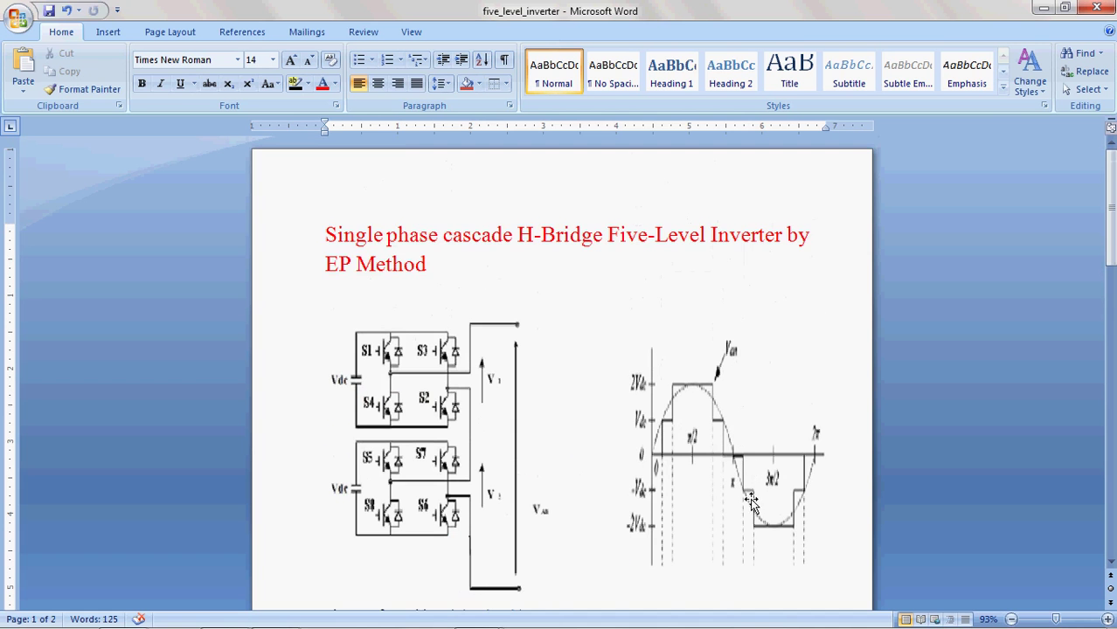
scroll(761, 532, down, 2)
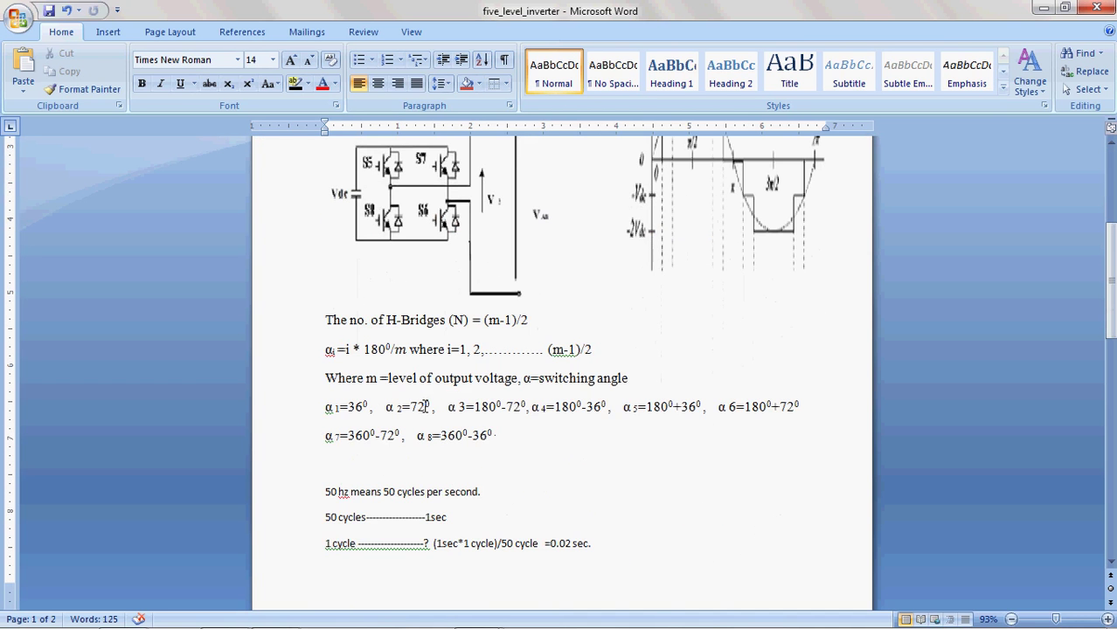
Examine the Switching Time Table on page 2 and the stepped voltage waveform below it.
scroll(426, 406, down, 9)
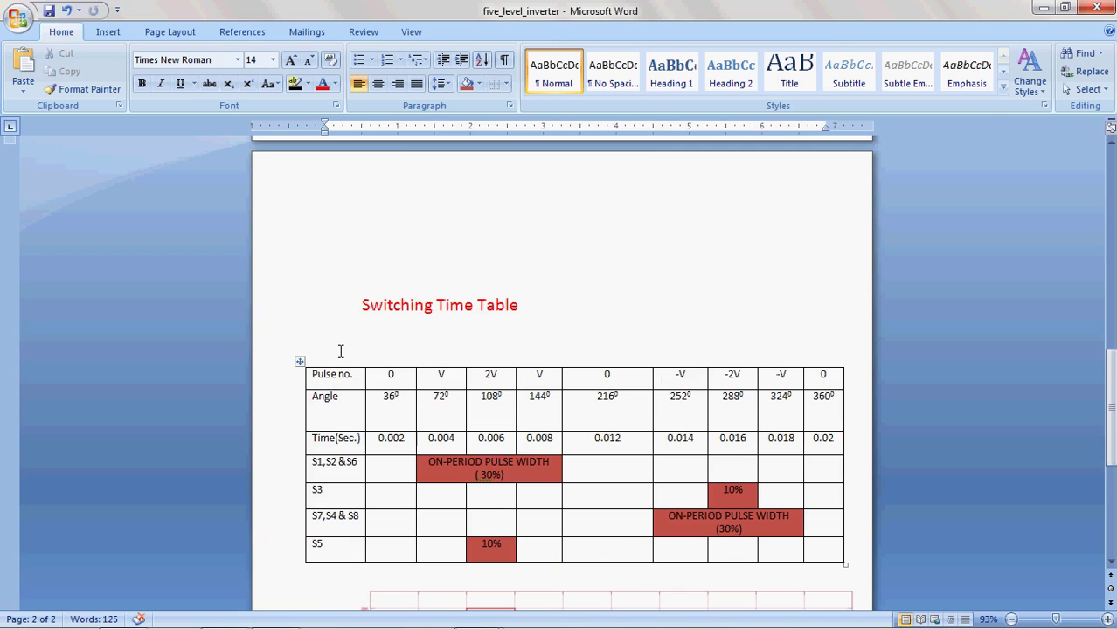
click(340, 350)
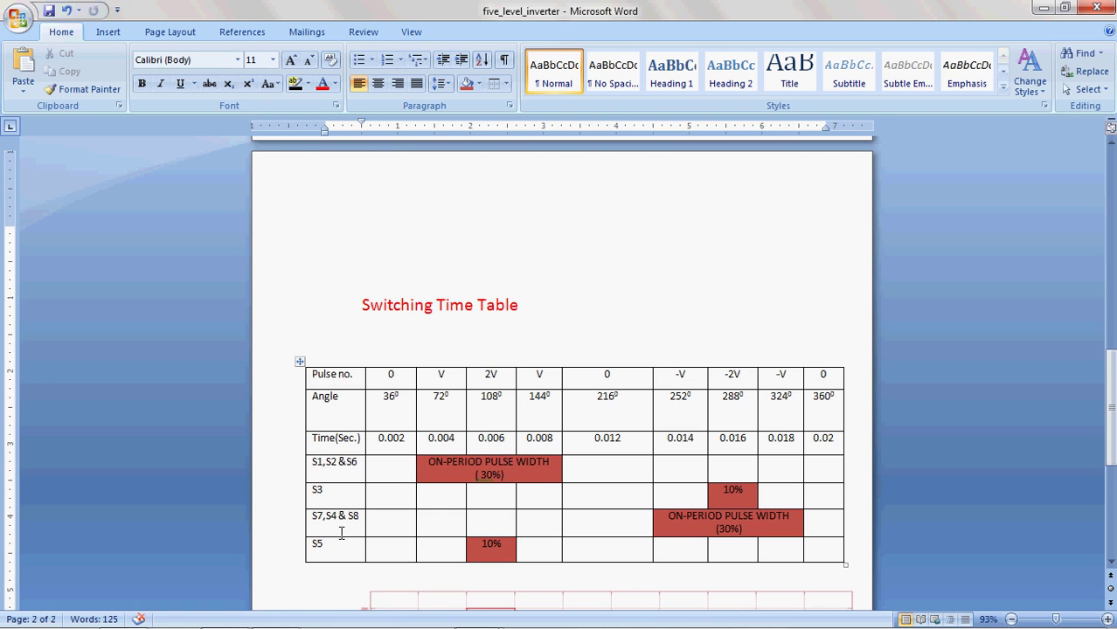
scroll(410, 543, down, 3)
scroll(420, 486, up, 3)
scroll(420, 486, down, 3)
scroll(422, 485, up, 2)
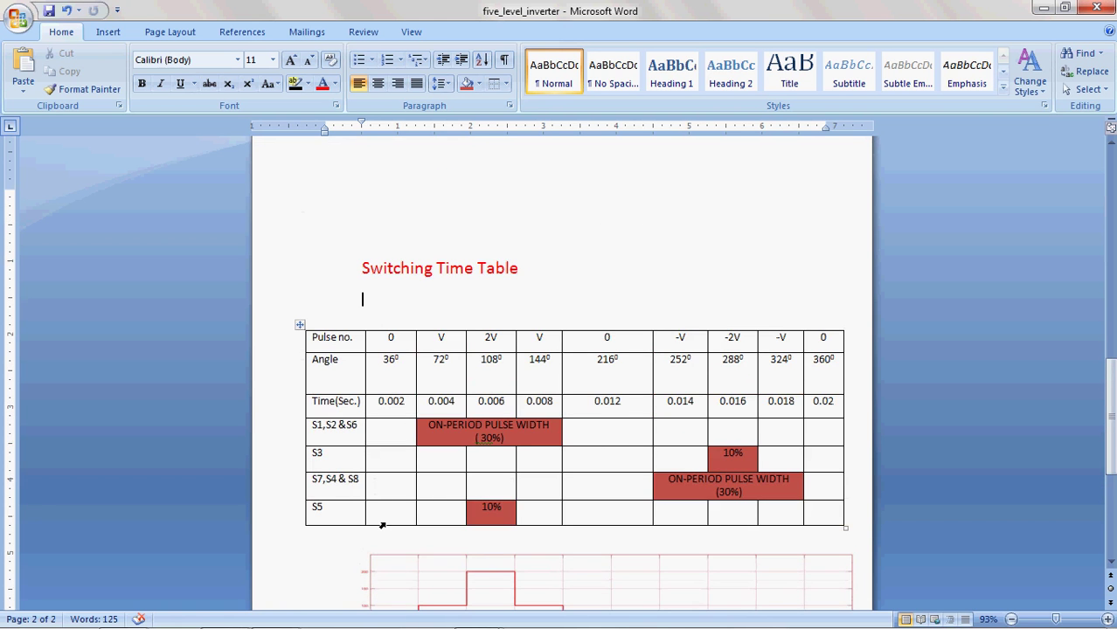
scroll(383, 515, down, 6)
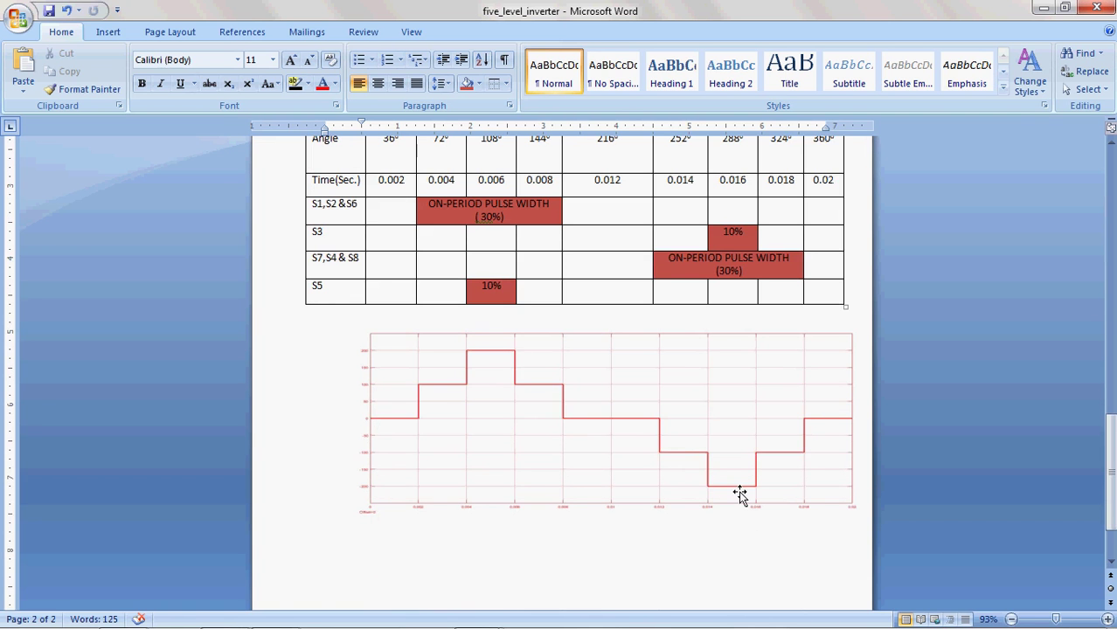
scroll(500, 465, up, 3)
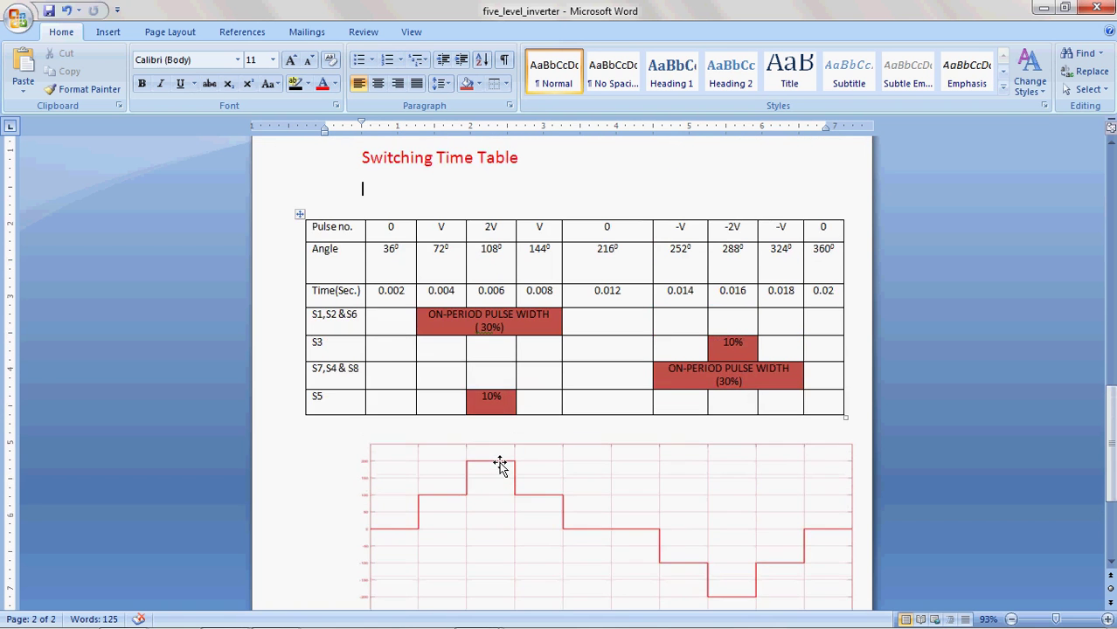
scroll(500, 465, down, 2)
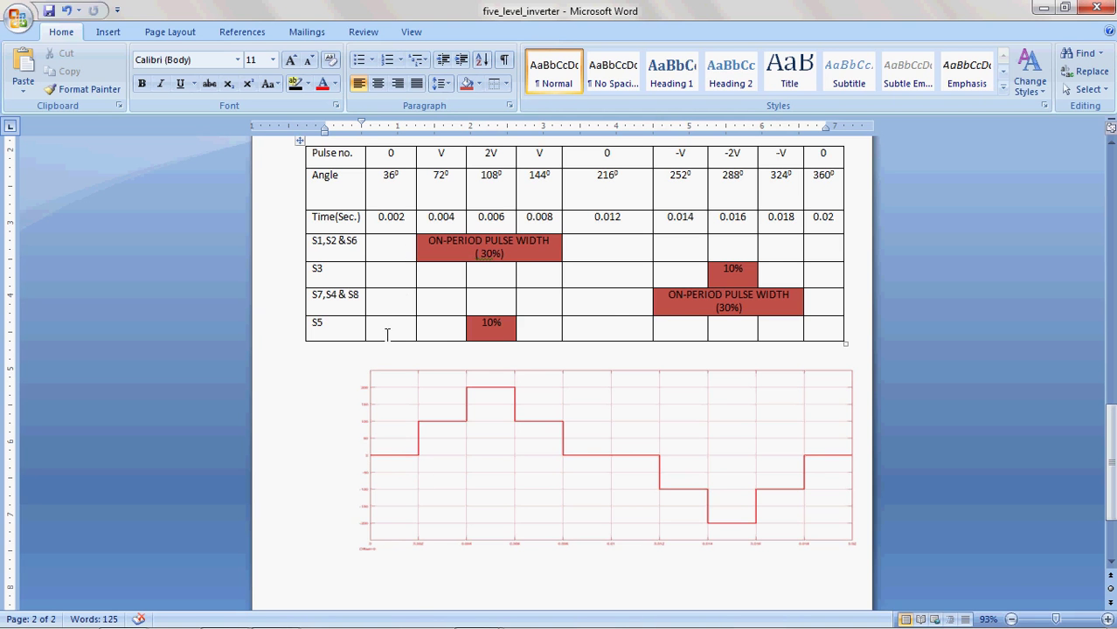
Compare the H-bridge circuit on page 1 with the switch on-periods in the Switching Time Table.
scroll(387, 335, up, 20)
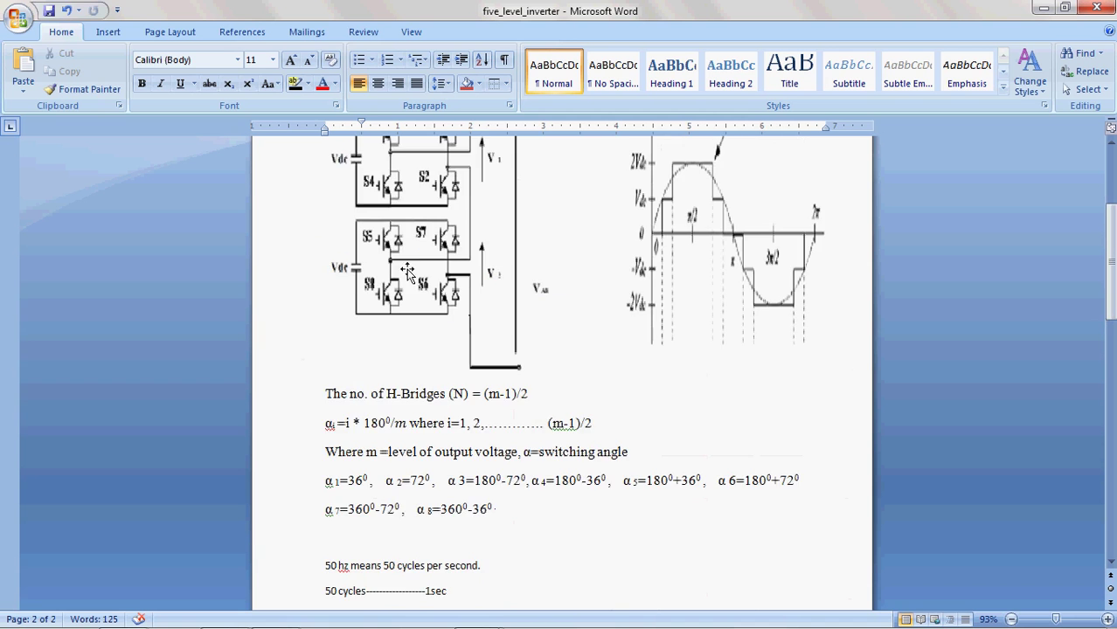
scroll(406, 269, up, 3)
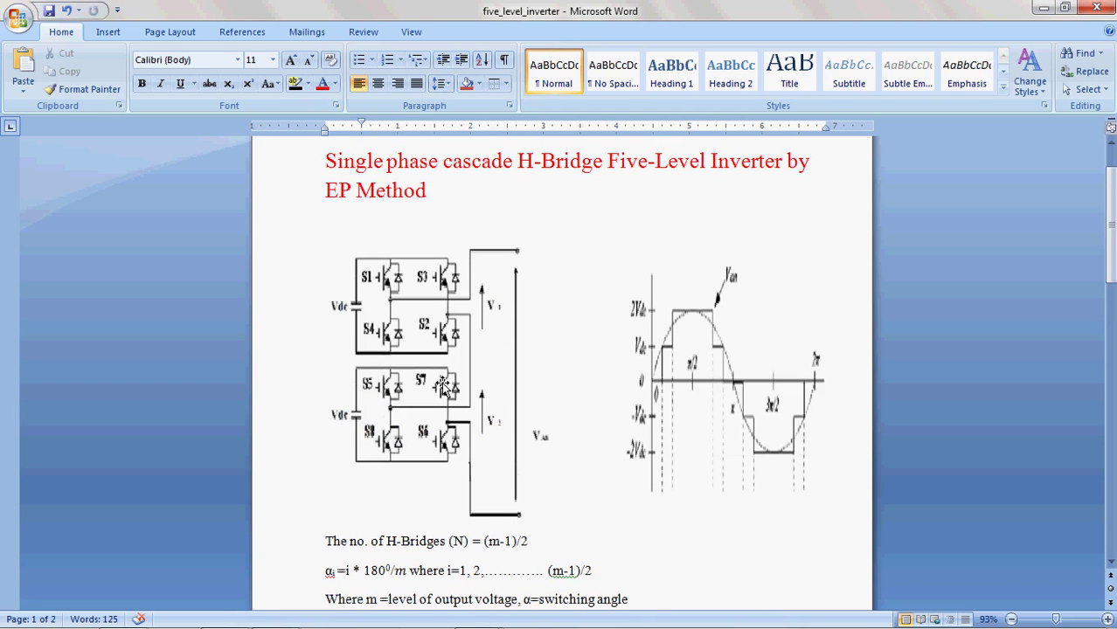
scroll(444, 387, down, 20)
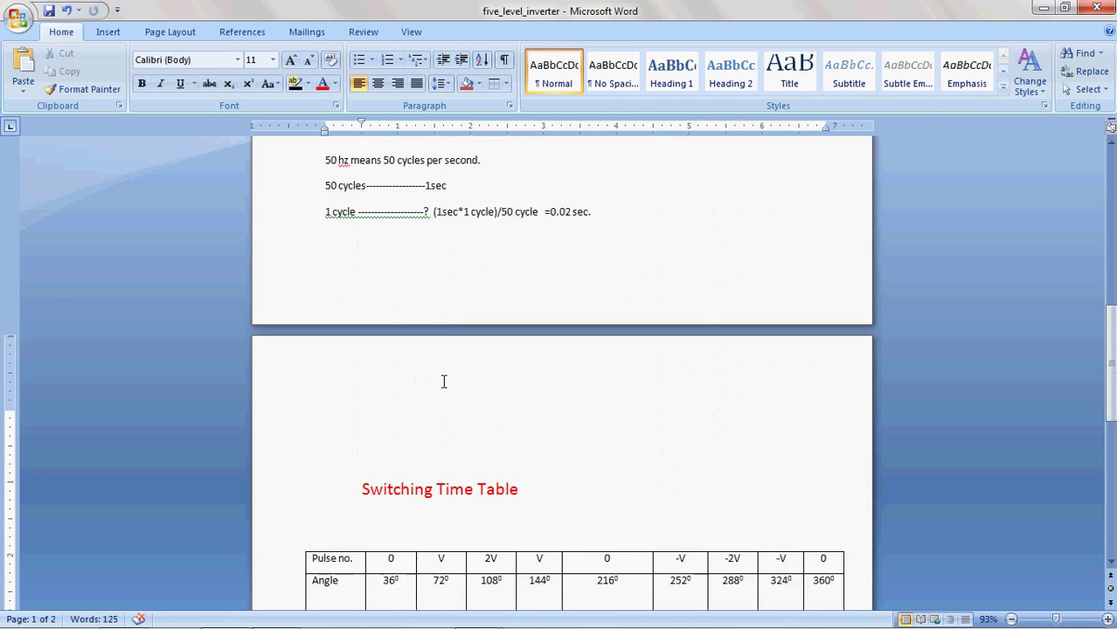
scroll(443, 382, down, 3)
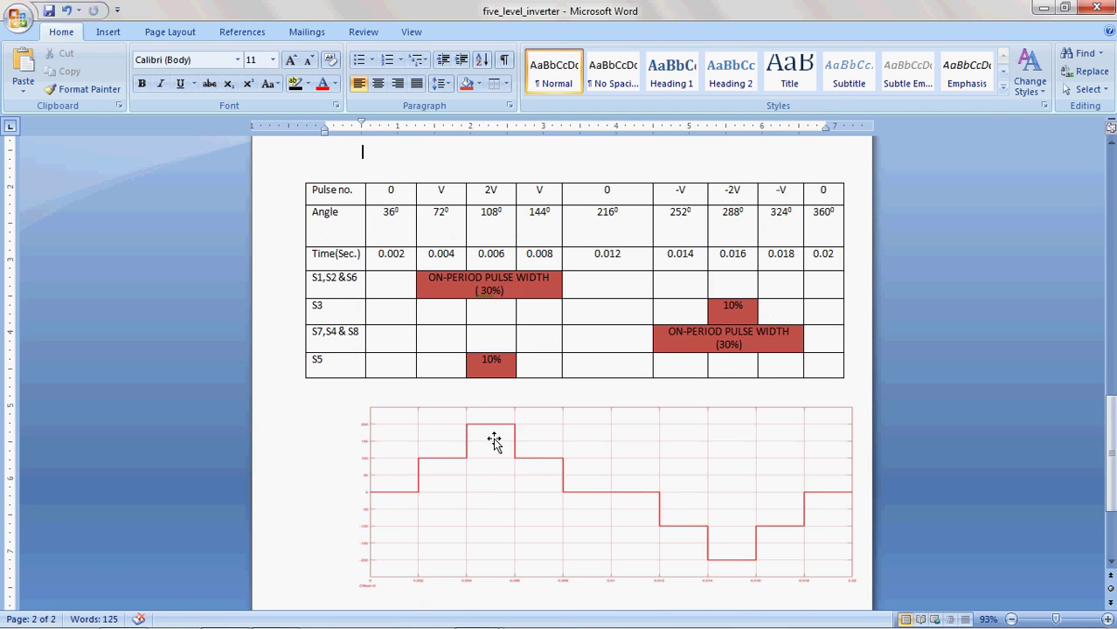
scroll(493, 442, up, 15)
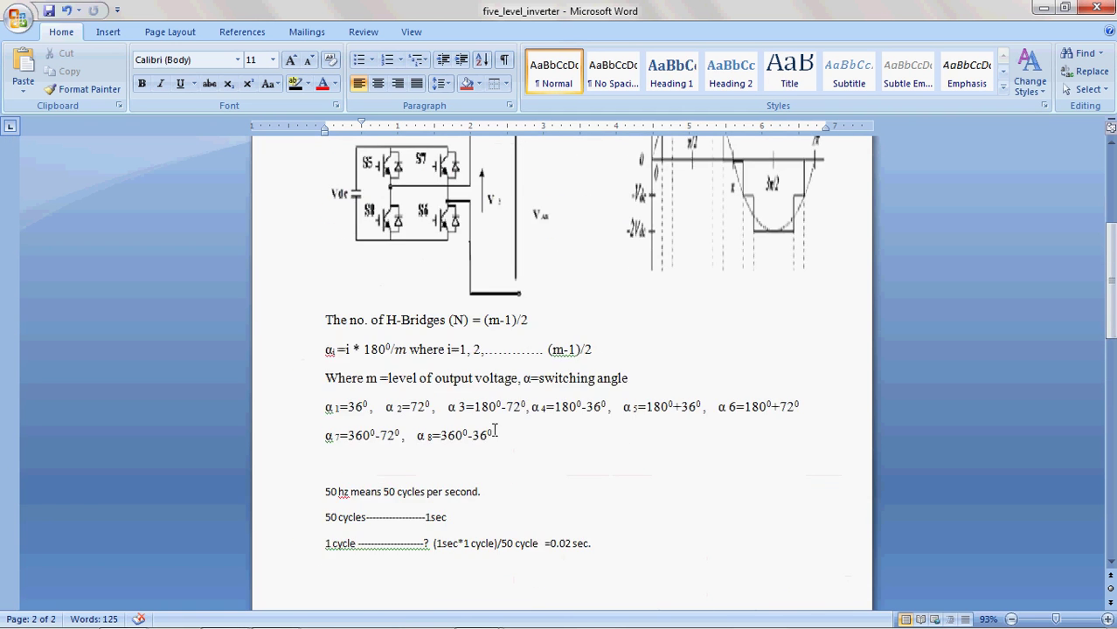
scroll(429, 222, up, 2)
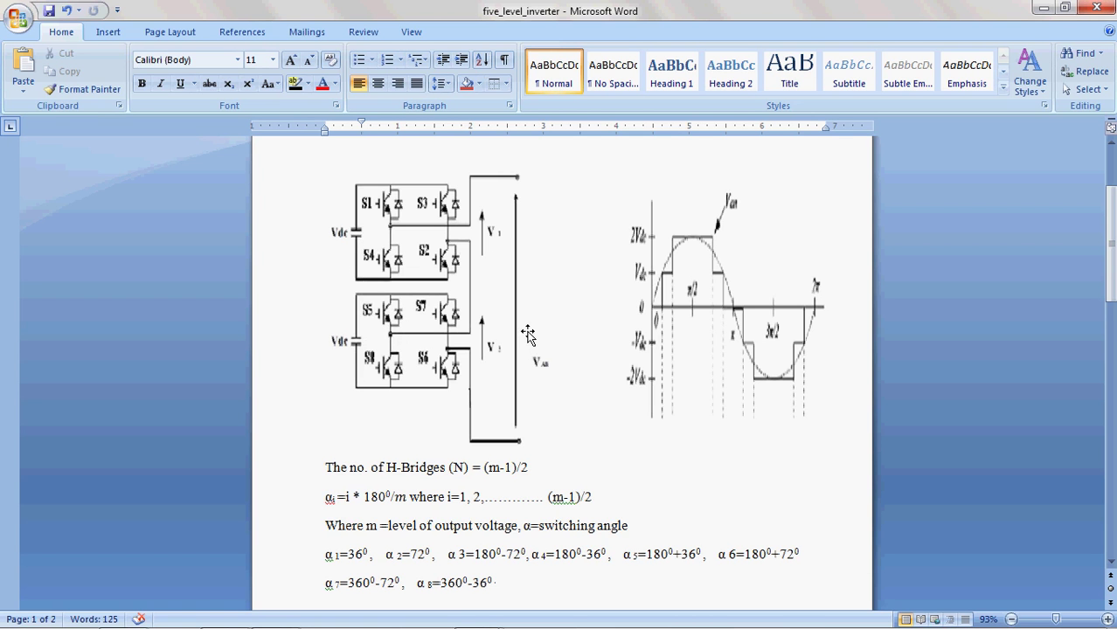
scroll(497, 332, down, 15)
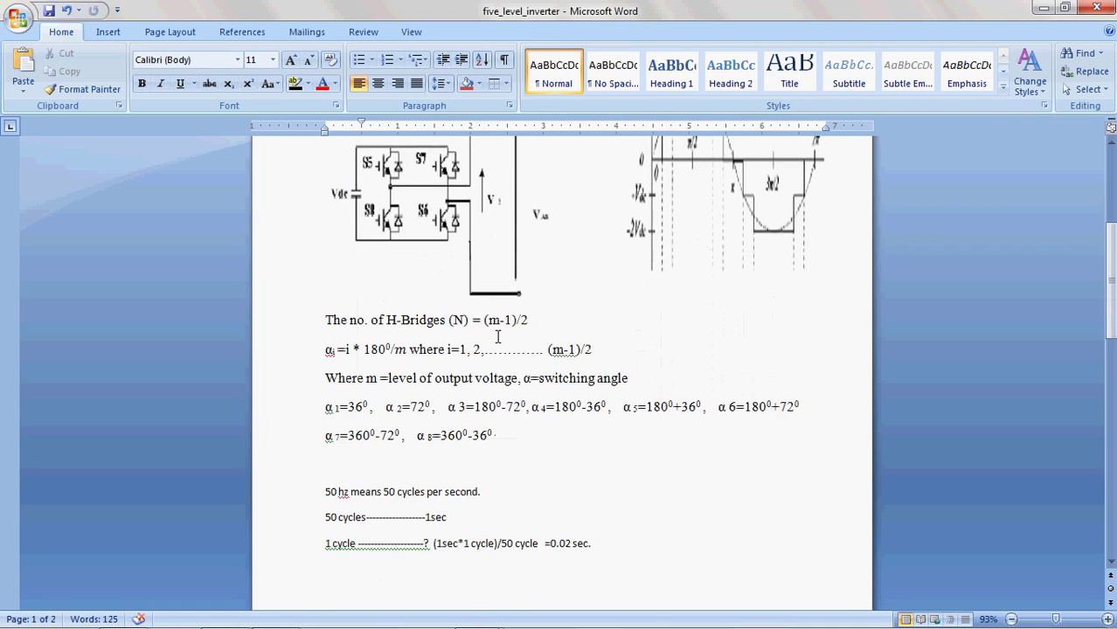
scroll(492, 337, down, 3)
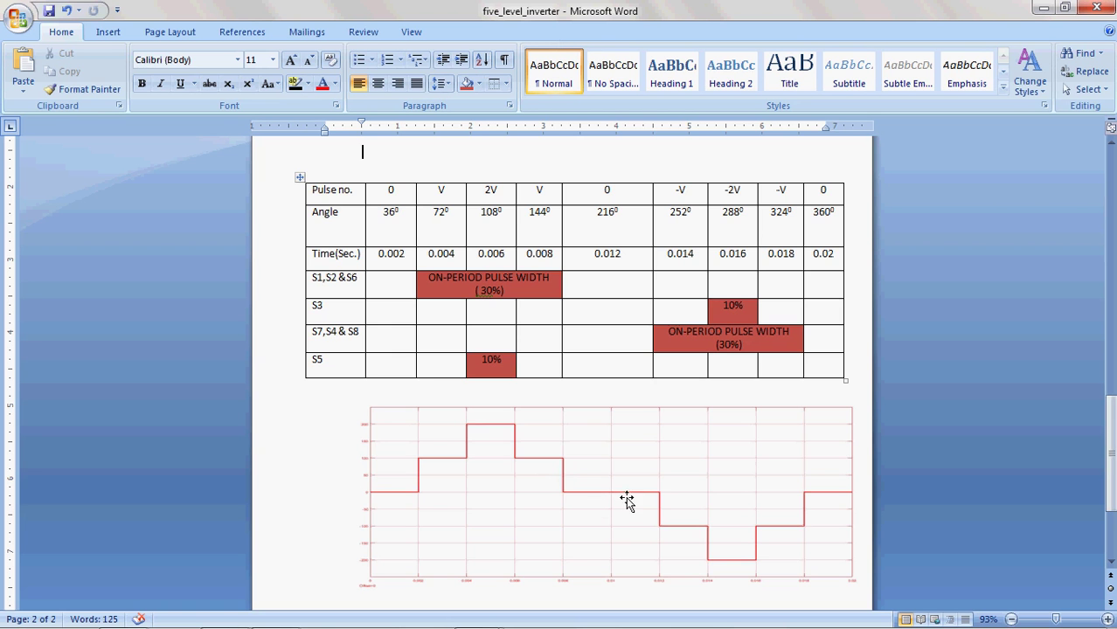
Recheck the page 2 waveform, the inverter circuit diagram and the 50 Hz cycle-time calculation.
scroll(627, 496, down, 3)
scroll(629, 495, up, 12)
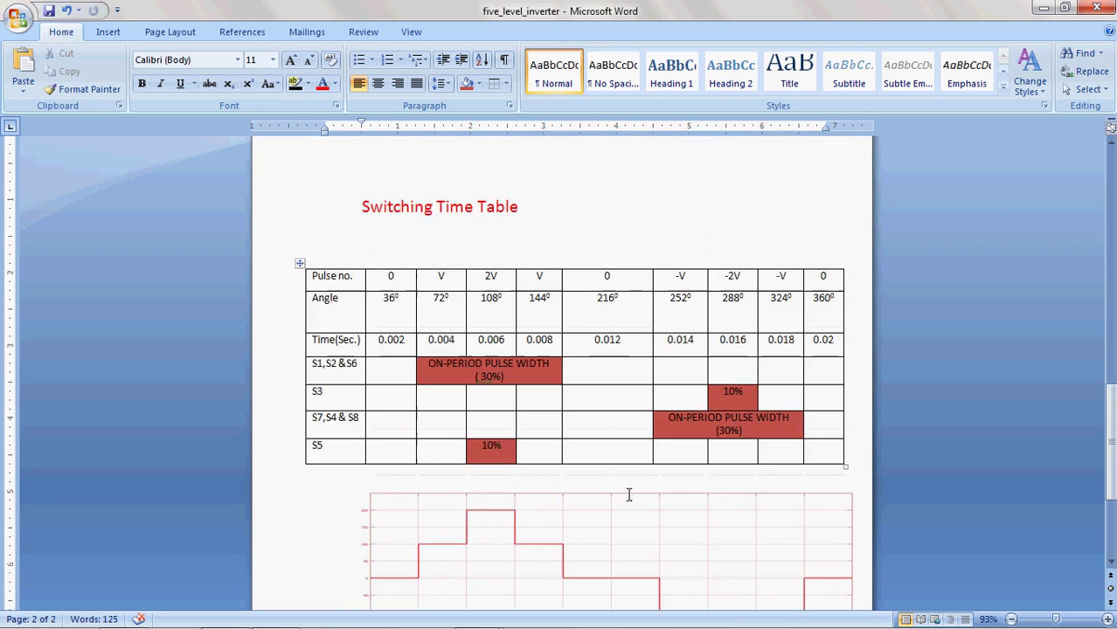
scroll(629, 495, up, 10)
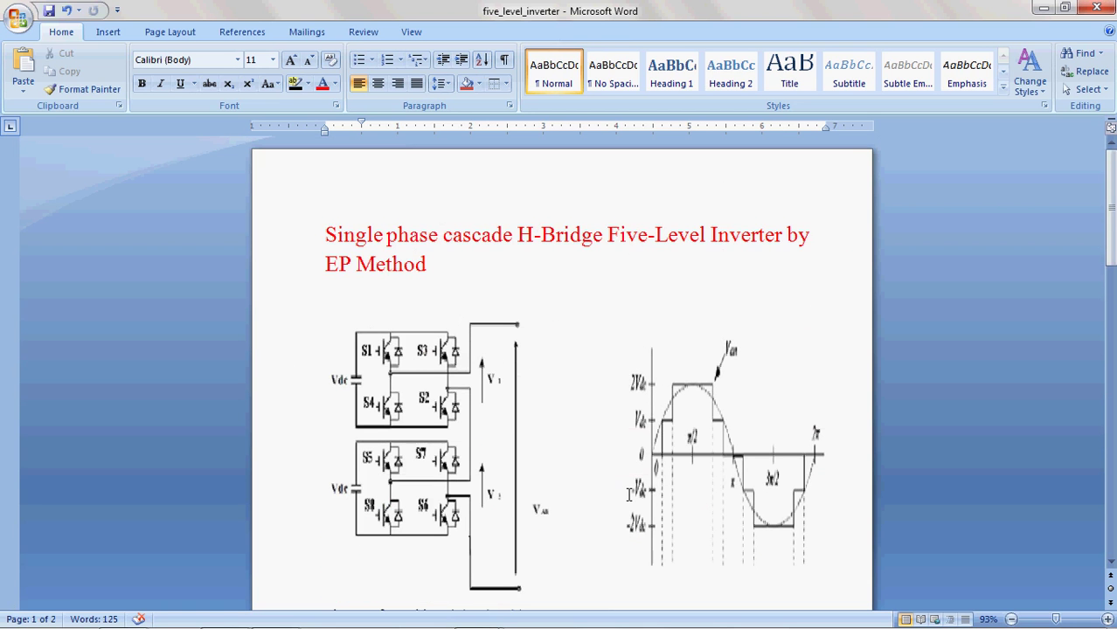
scroll(629, 495, down, 3)
scroll(628, 495, up, 1)
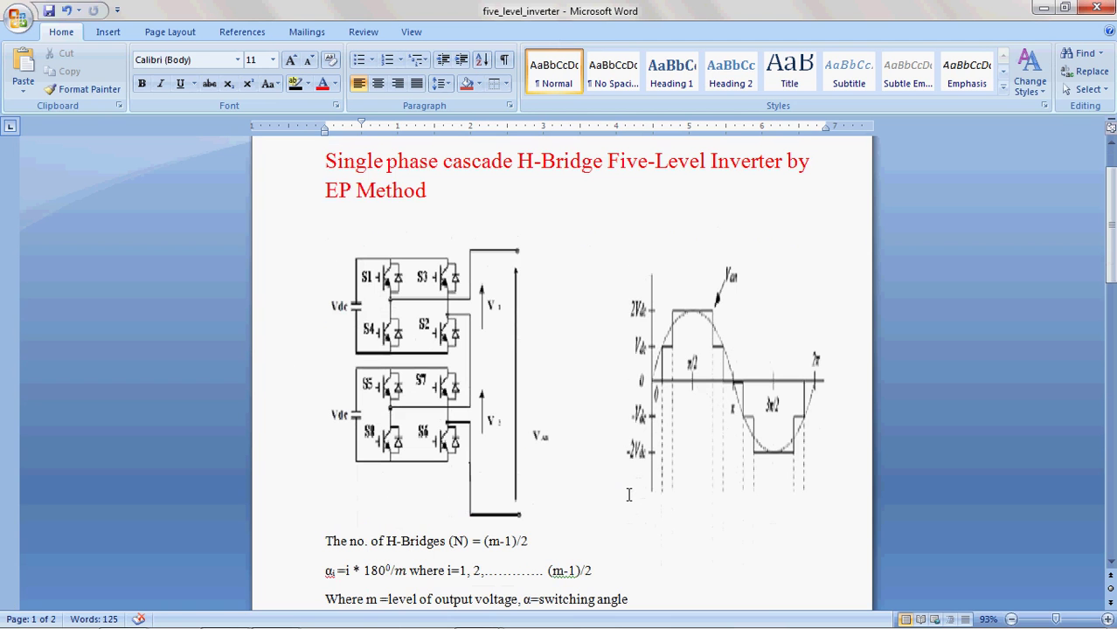
scroll(629, 494, down, 15)
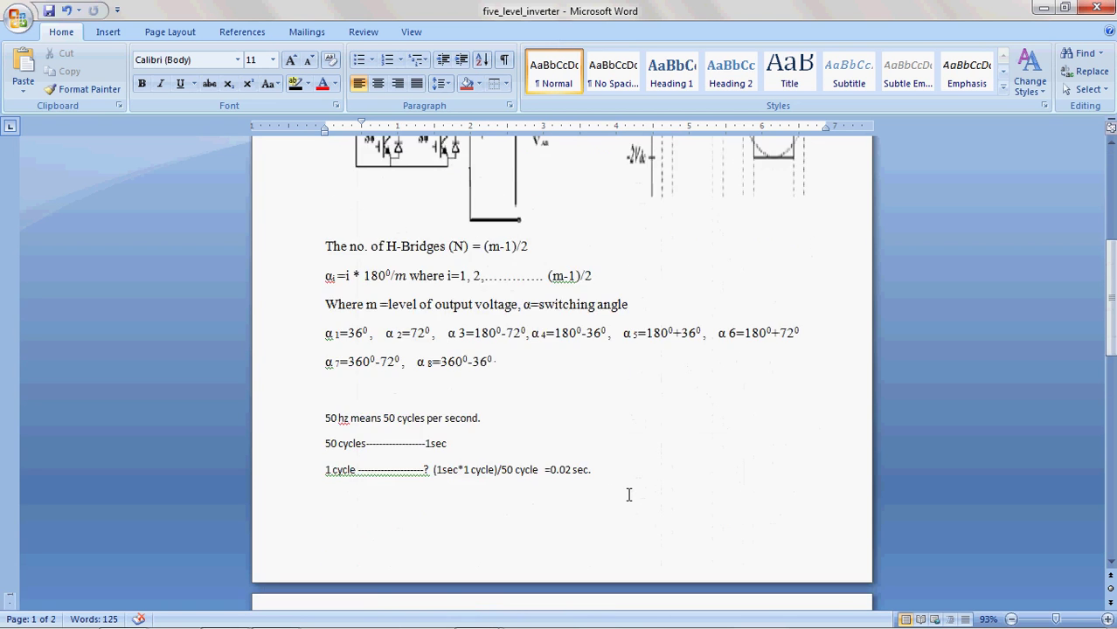
Recheck the waveform on page 2, then switch to the untitled Simulink model and examine switch S1 and its pulse generator.
scroll(628, 495, down, 6)
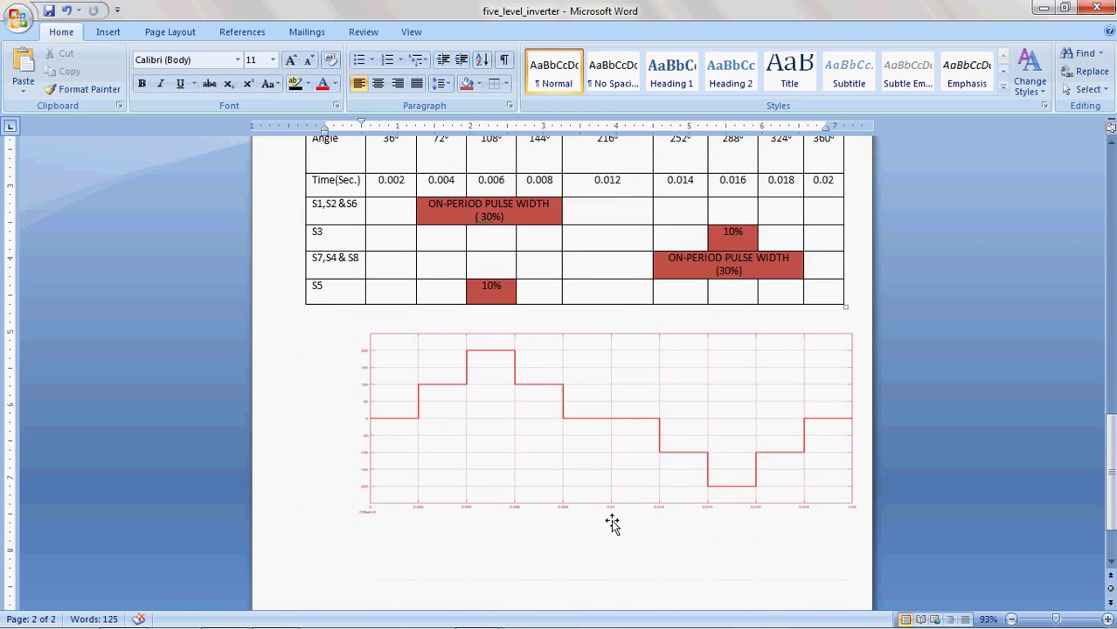
mouse_move(477, 614)
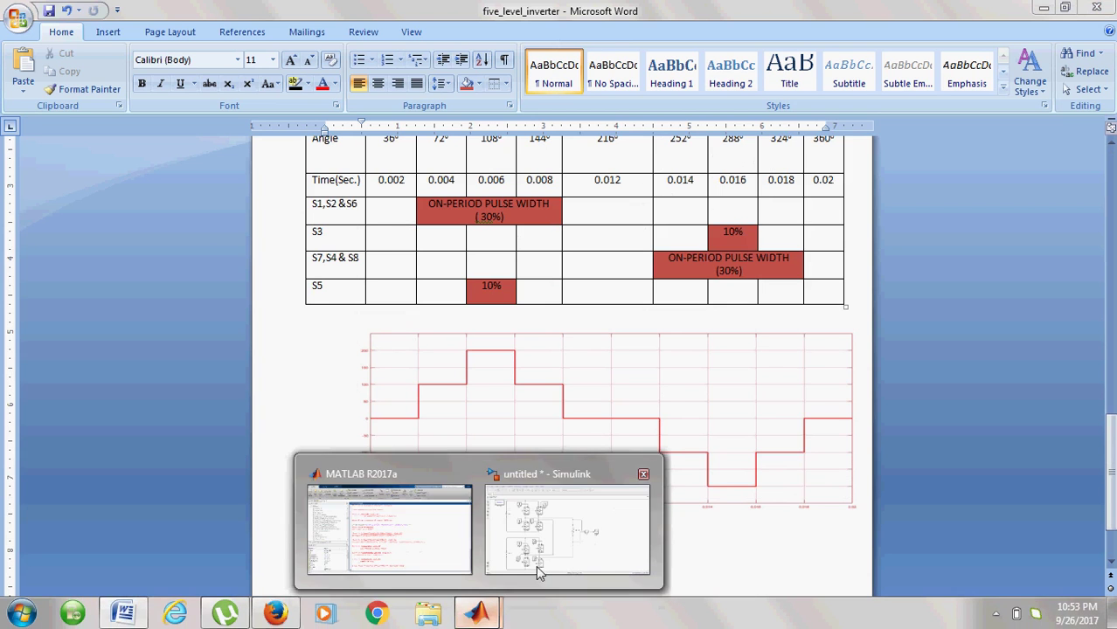
click(536, 565)
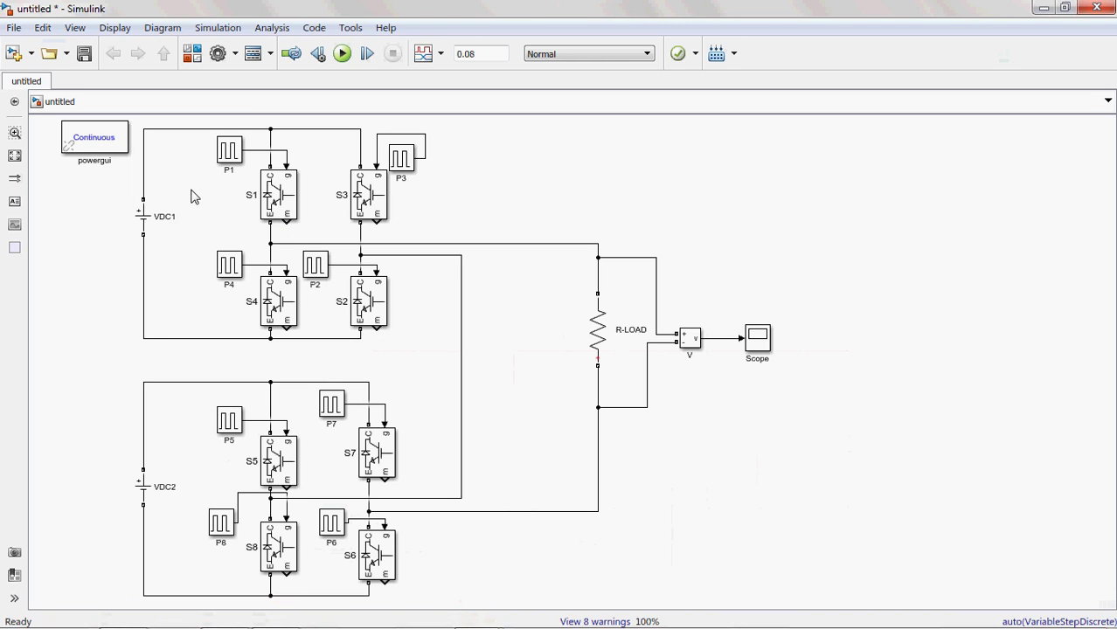
click(267, 199)
click(214, 170)
Open the Simulink Library Browser and expand Simscape > Power Systems to show the Specialized Technology Fundamental Blocks.
click(195, 55)
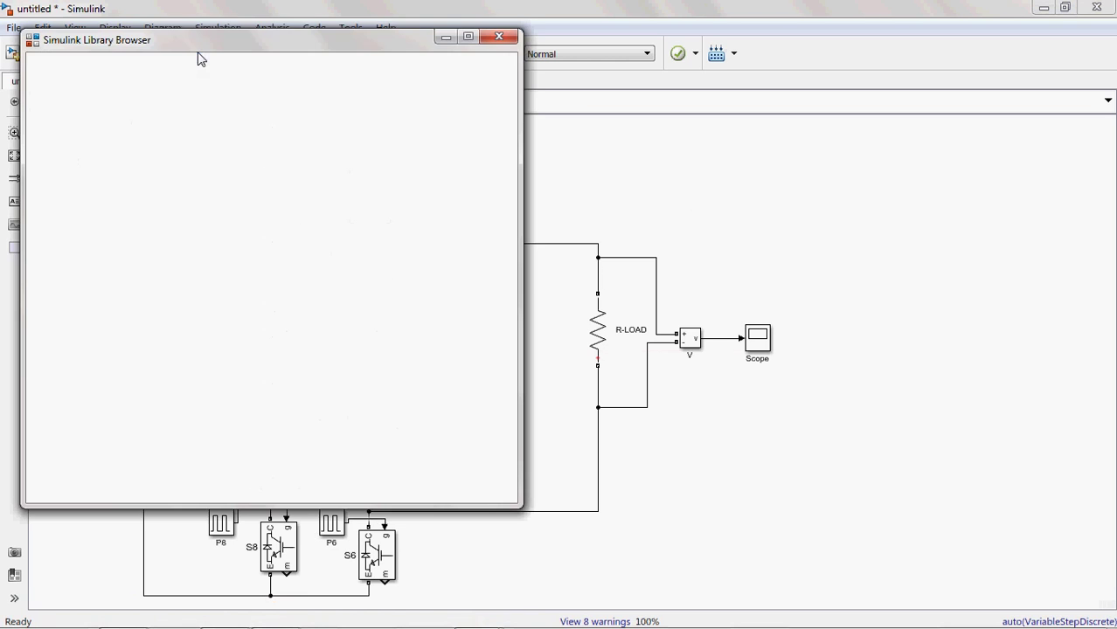
click(57, 219)
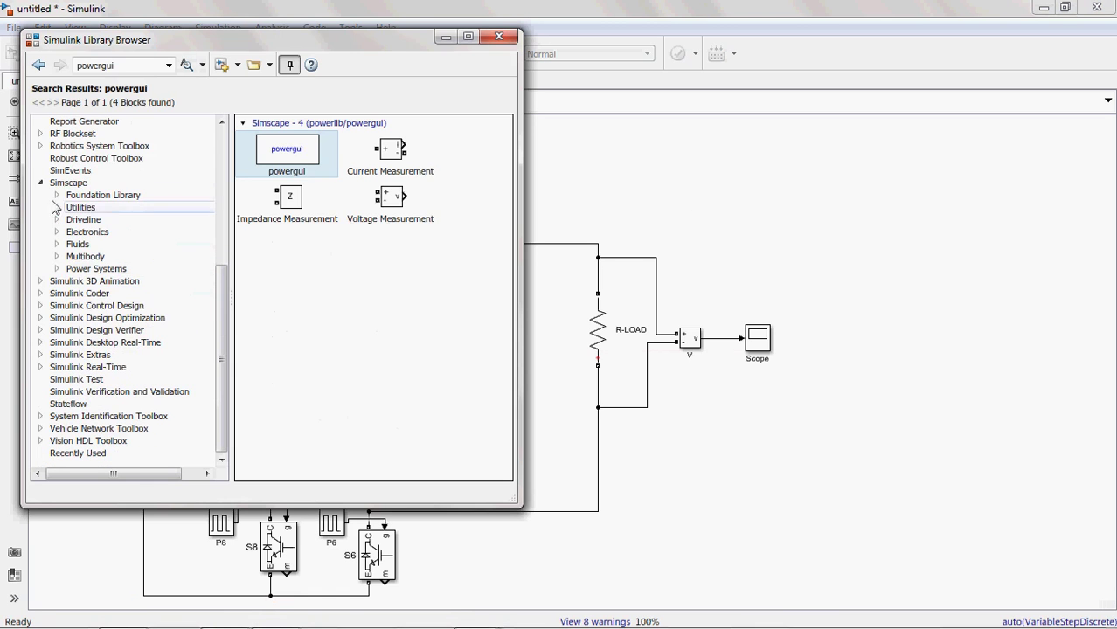
double_click(40, 181)
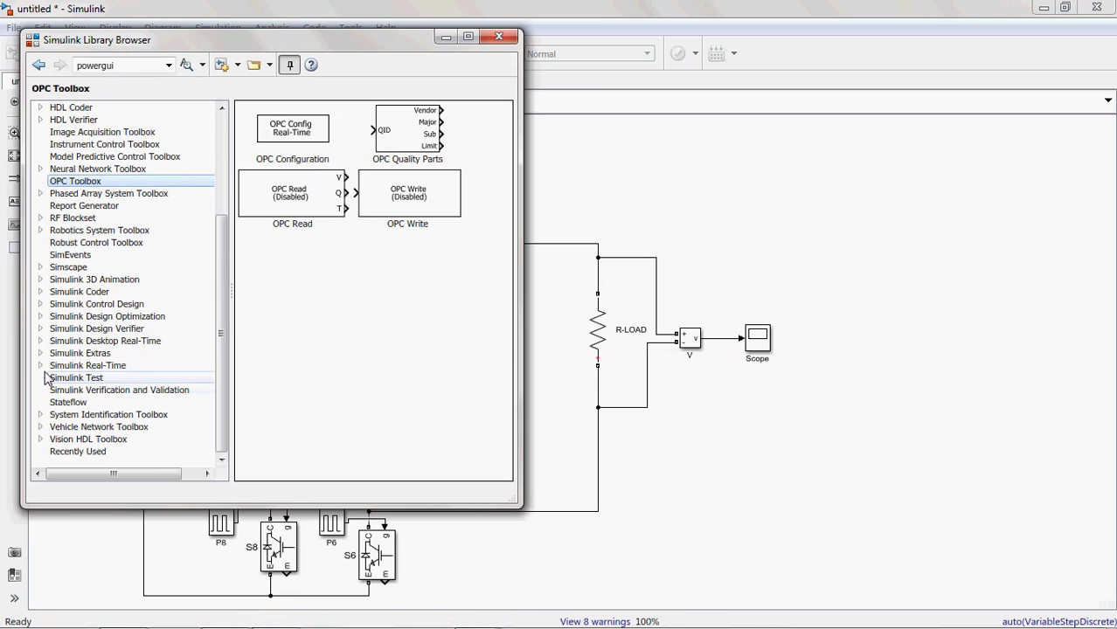
click(40, 266)
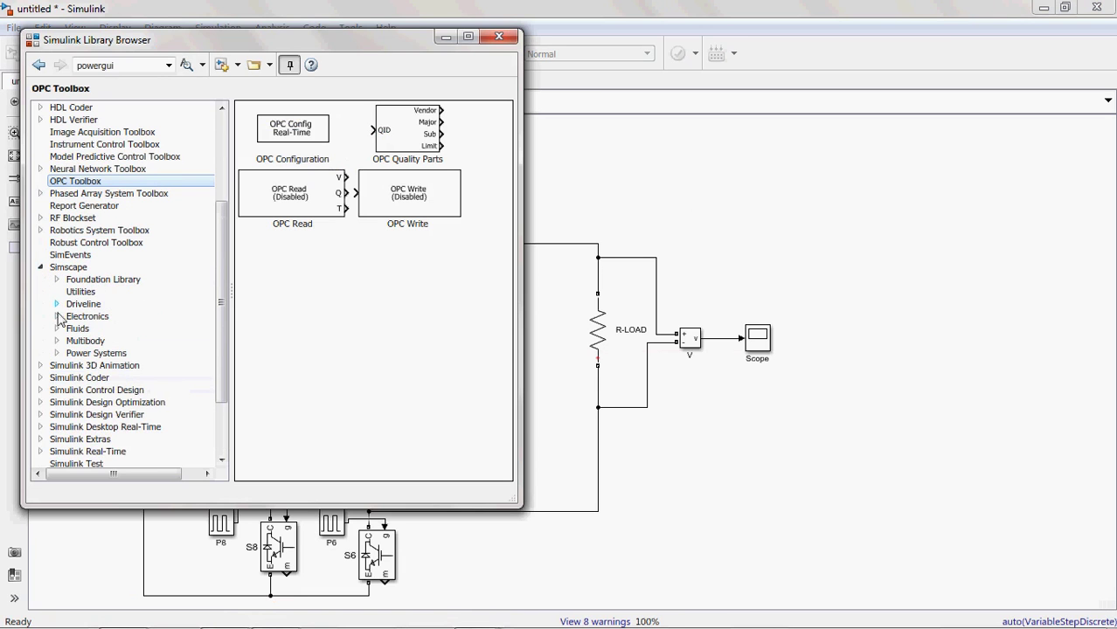
click(56, 354)
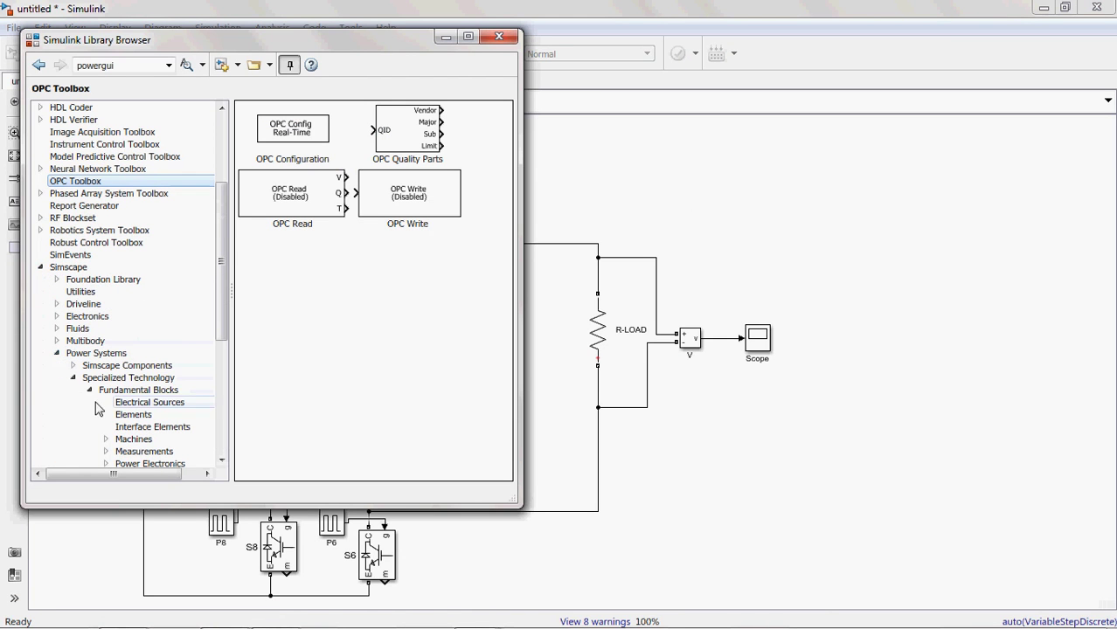
scroll(226, 282, down, 3)
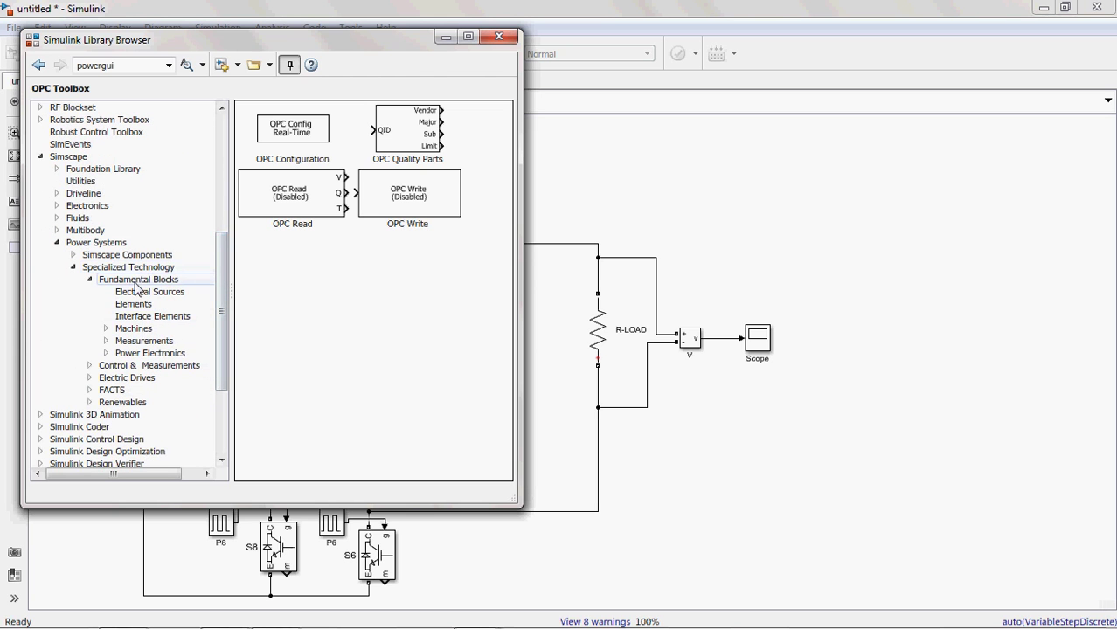
Browse the Power Electronics, Measurements, Elements and Electrical Sources libraries under Fundamental Blocks, then minimize the library browser.
click(106, 354)
click(106, 341)
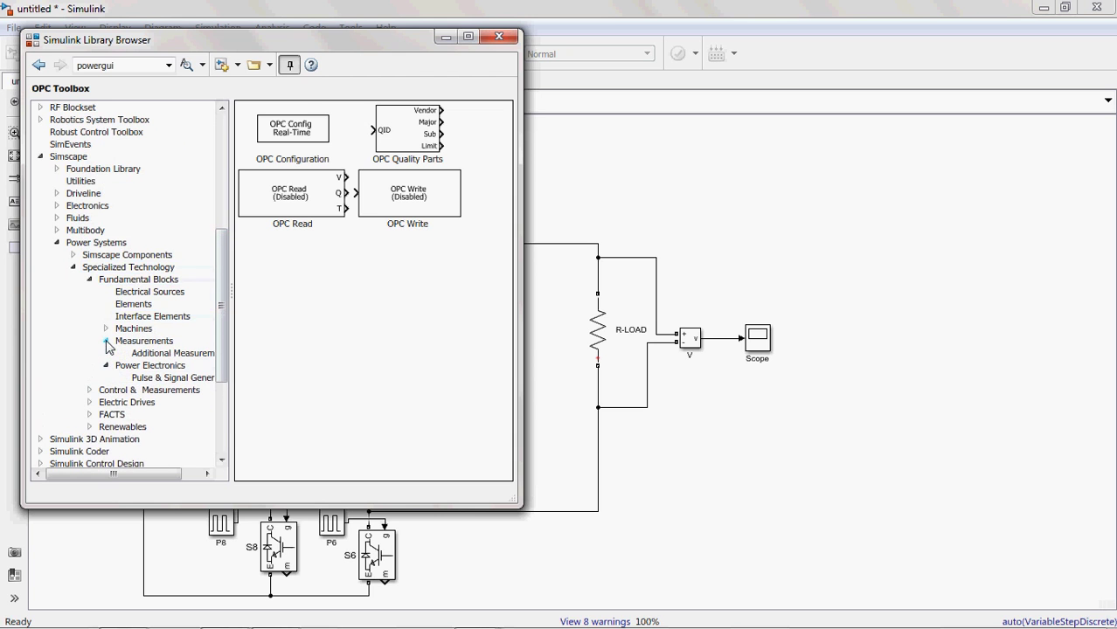
click(126, 305)
click(134, 293)
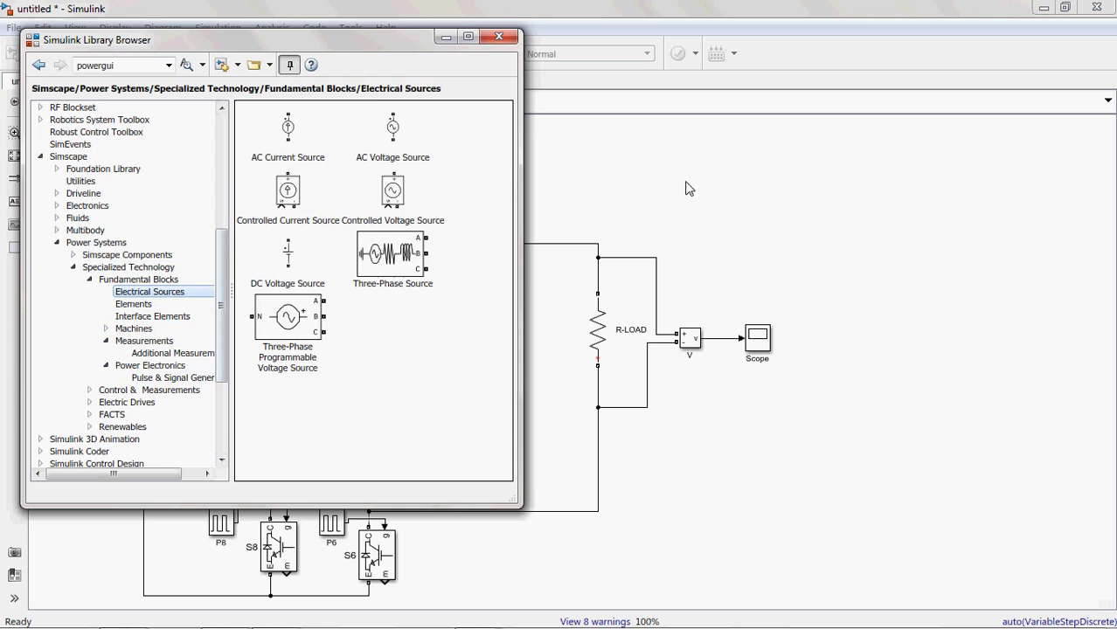
click(445, 37)
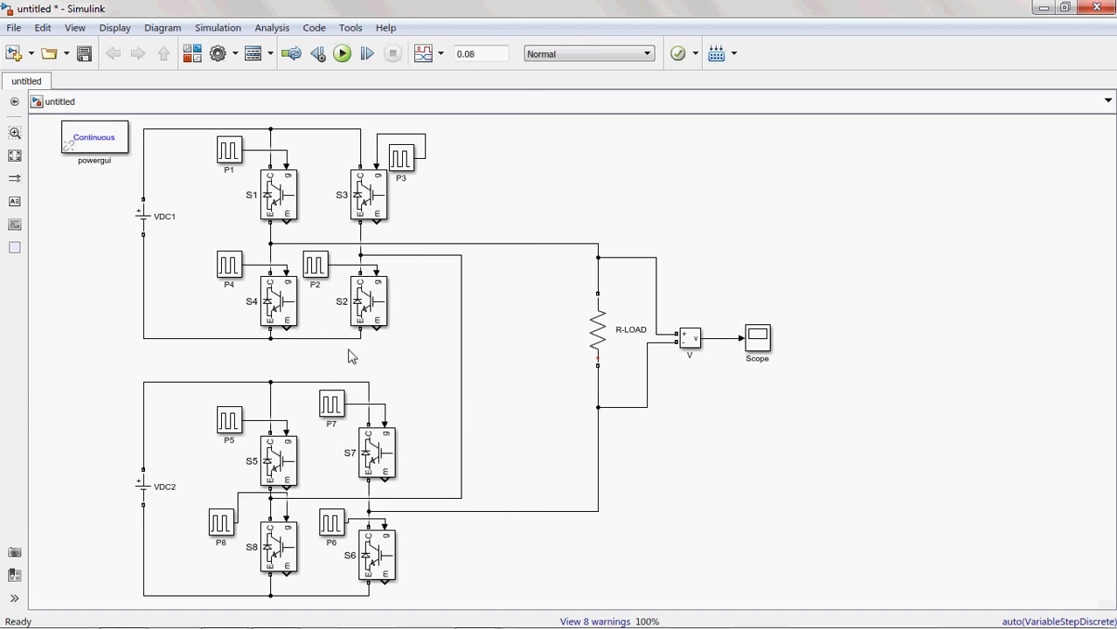
Check the amplitude settings of the DC voltage sources VDC1 and VDC2.
click(145, 218)
double_click(144, 218)
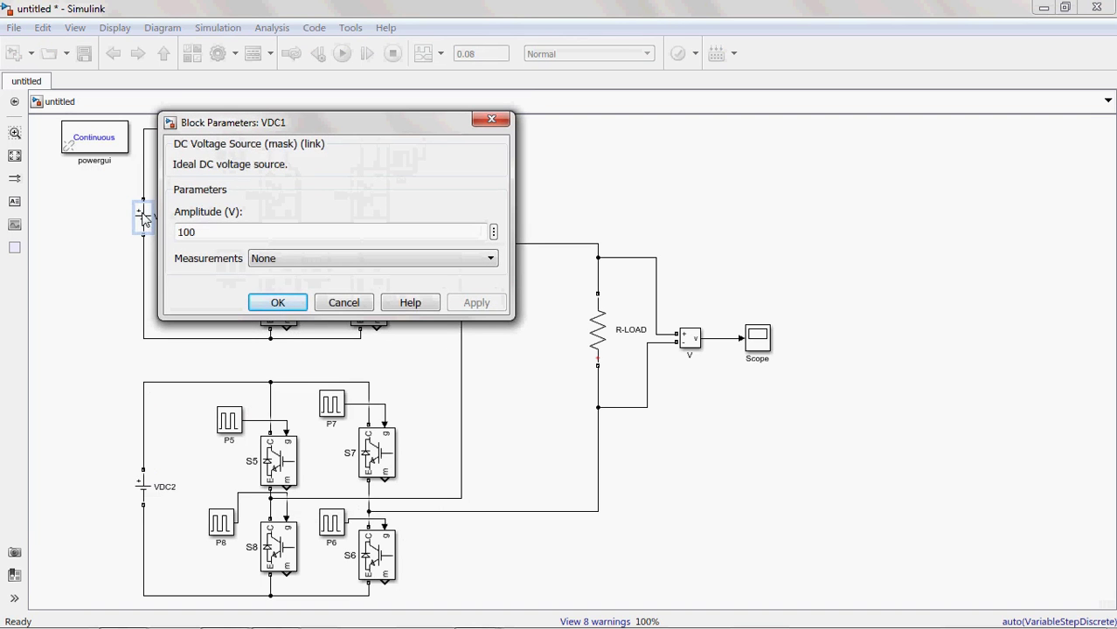
click(275, 302)
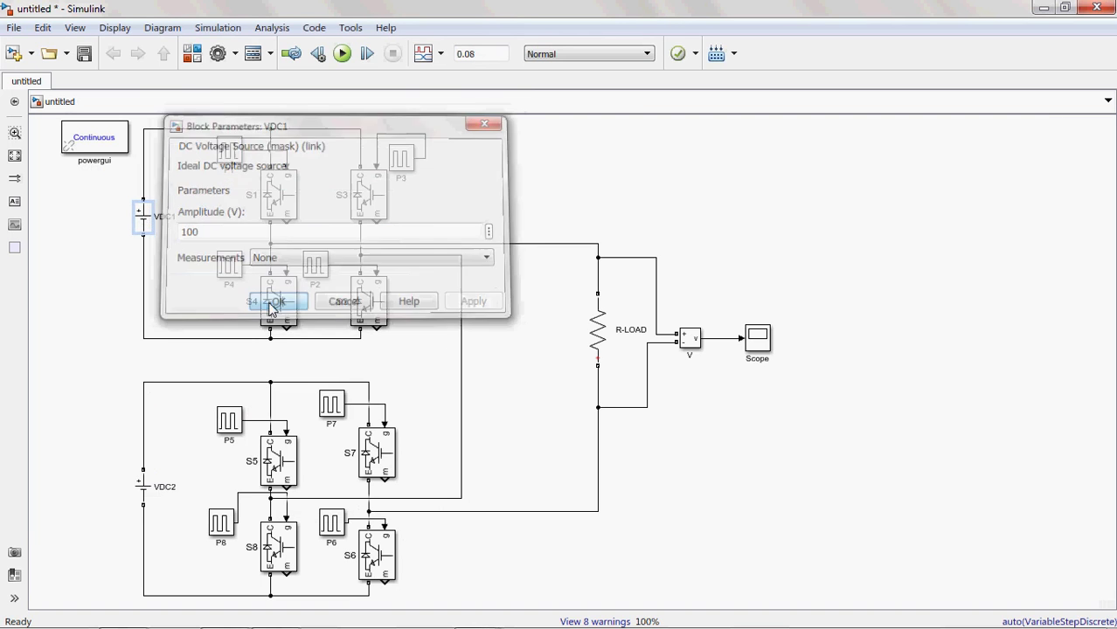
double_click(147, 496)
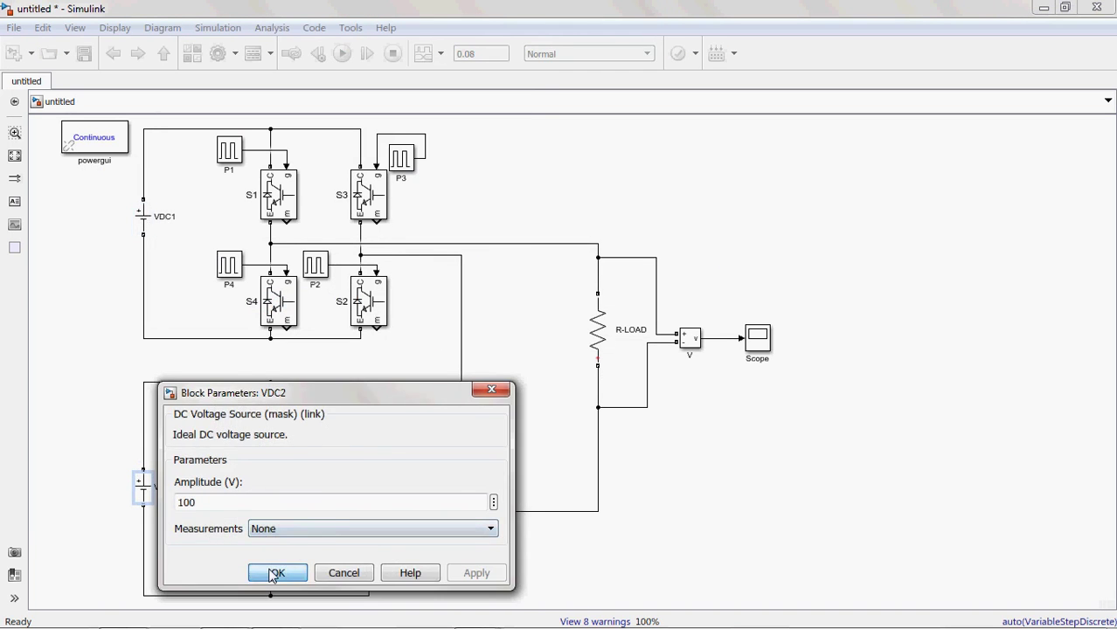
click(274, 573)
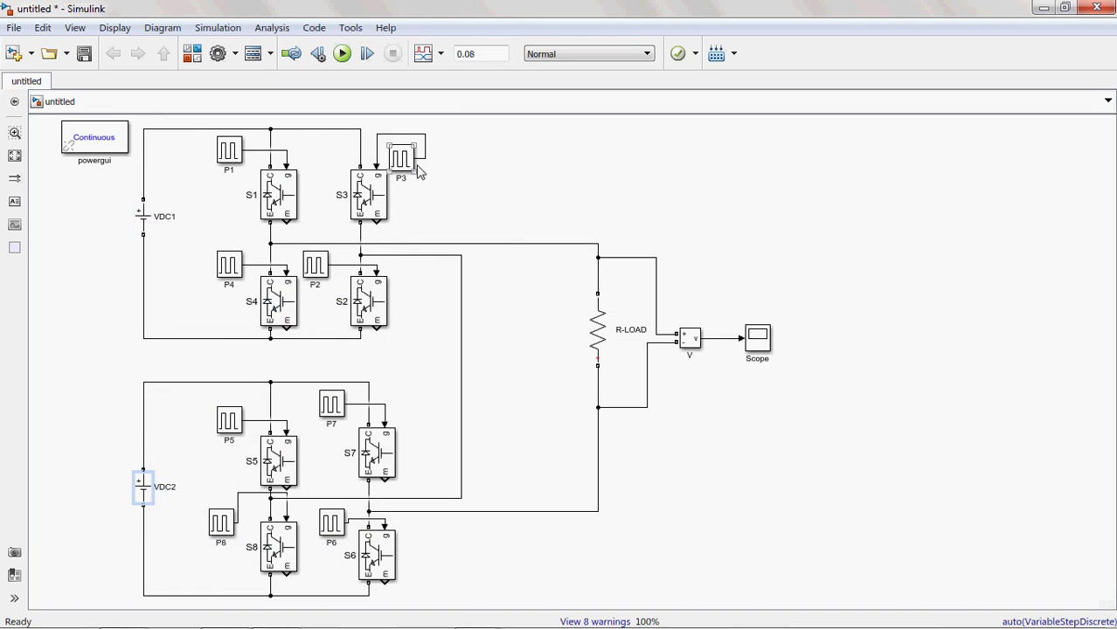
Open the parameters of pulse generator P1 and review its amplitude, period, pulse width and phase delay.
double_click(230, 152)
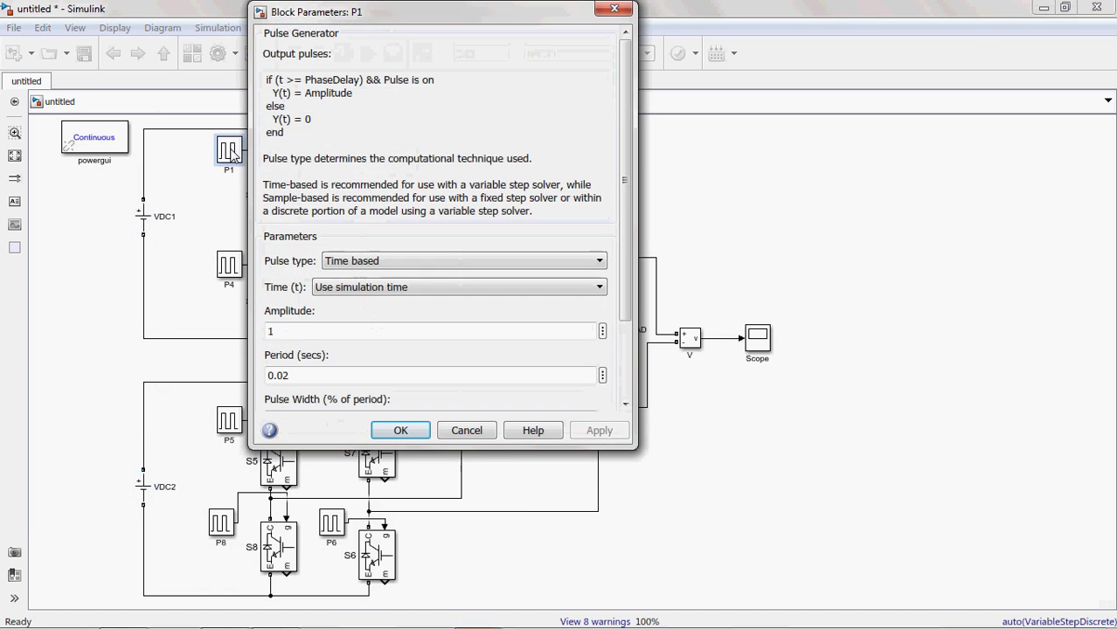
drag(624, 94, 625, 262)
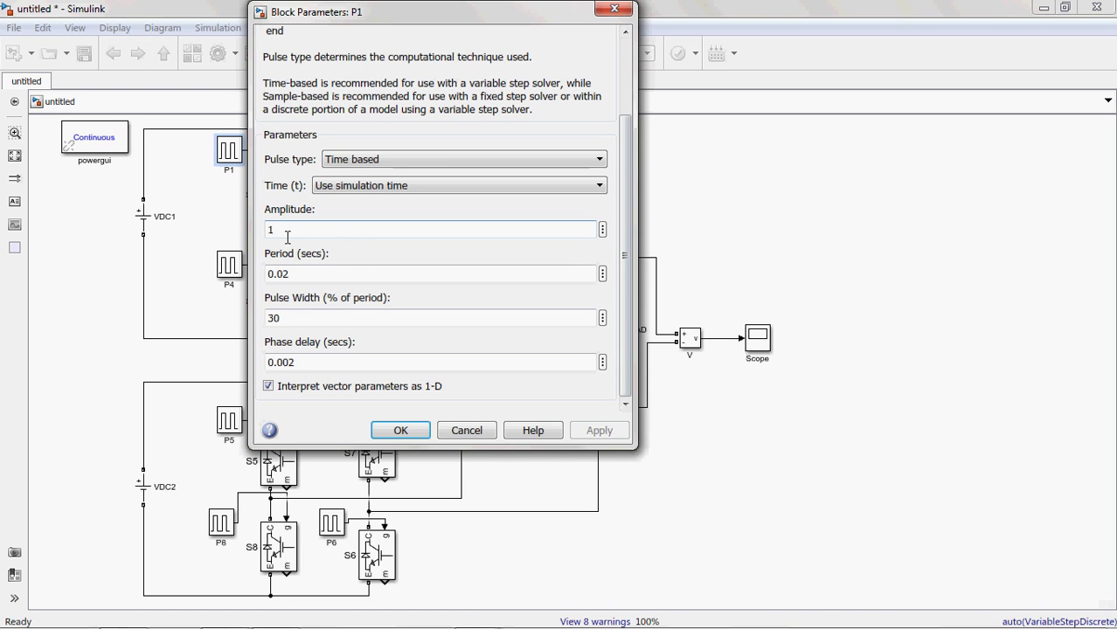
double_click(311, 280)
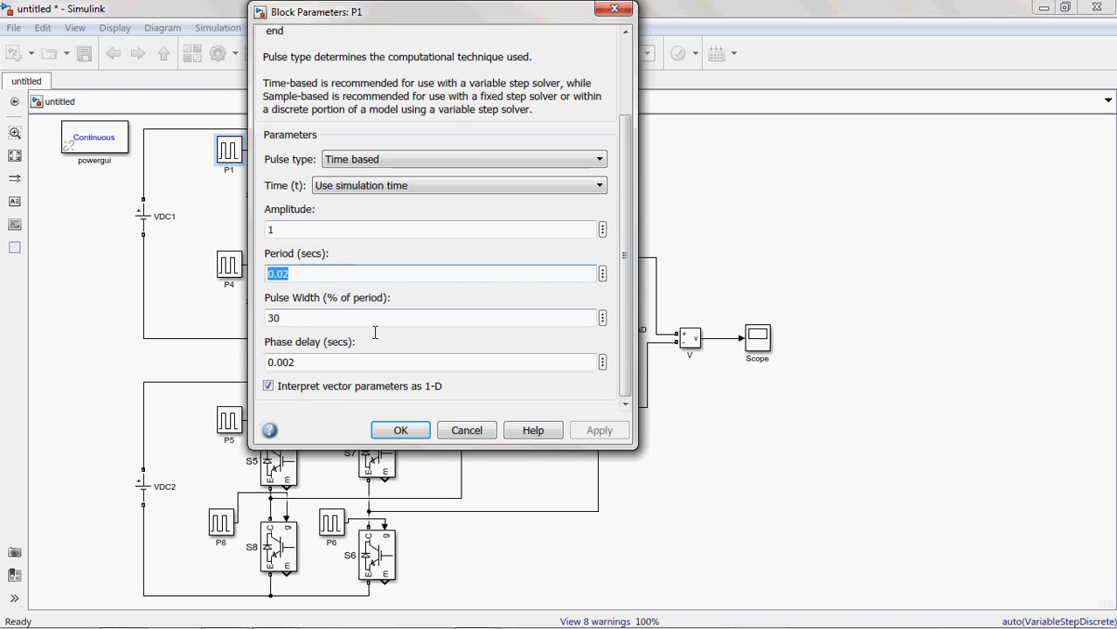
double_click(312, 321)
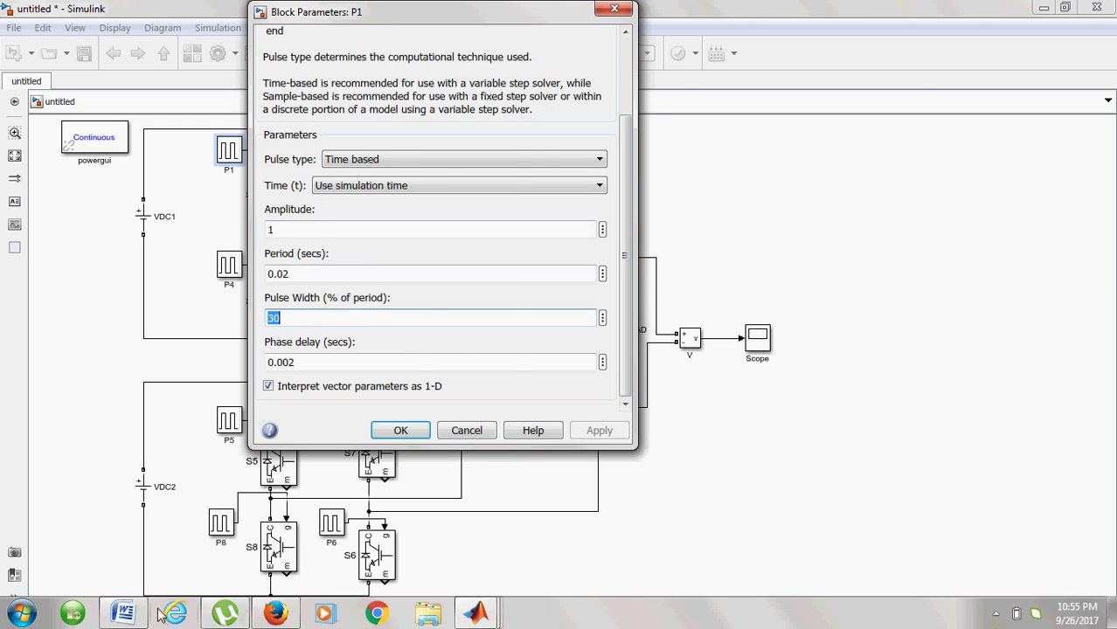
Compare P1's pulse width and phase delay with the S1, S2 & S6 row of the Word switching table, then close its parameters.
click(123, 623)
scroll(462, 480, up, 1)
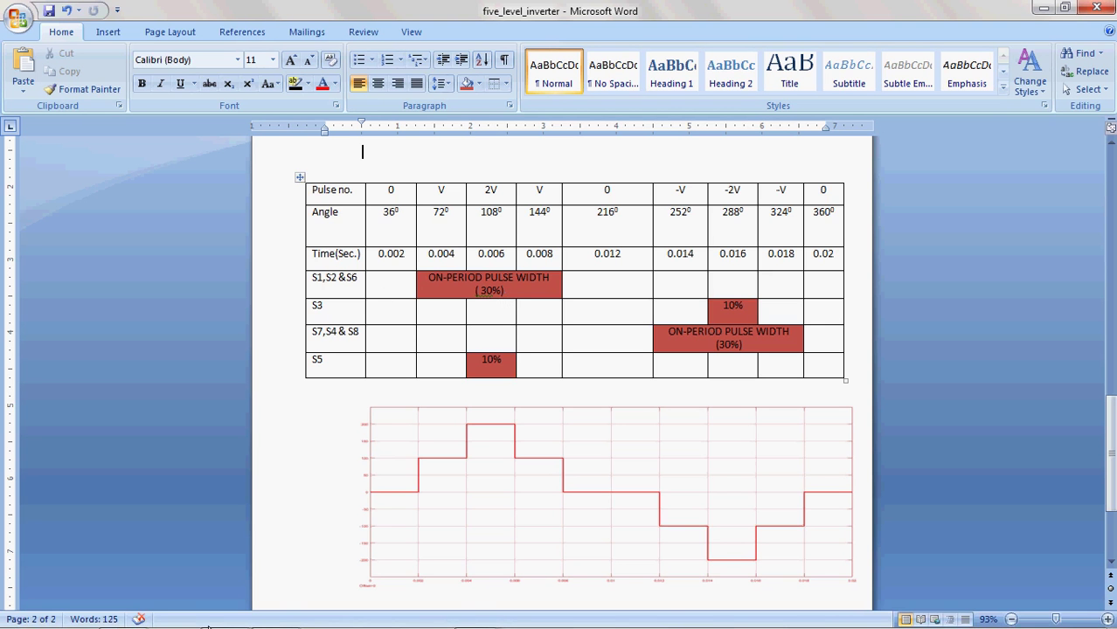
mouse_move(560, 598)
mouse_move(477, 612)
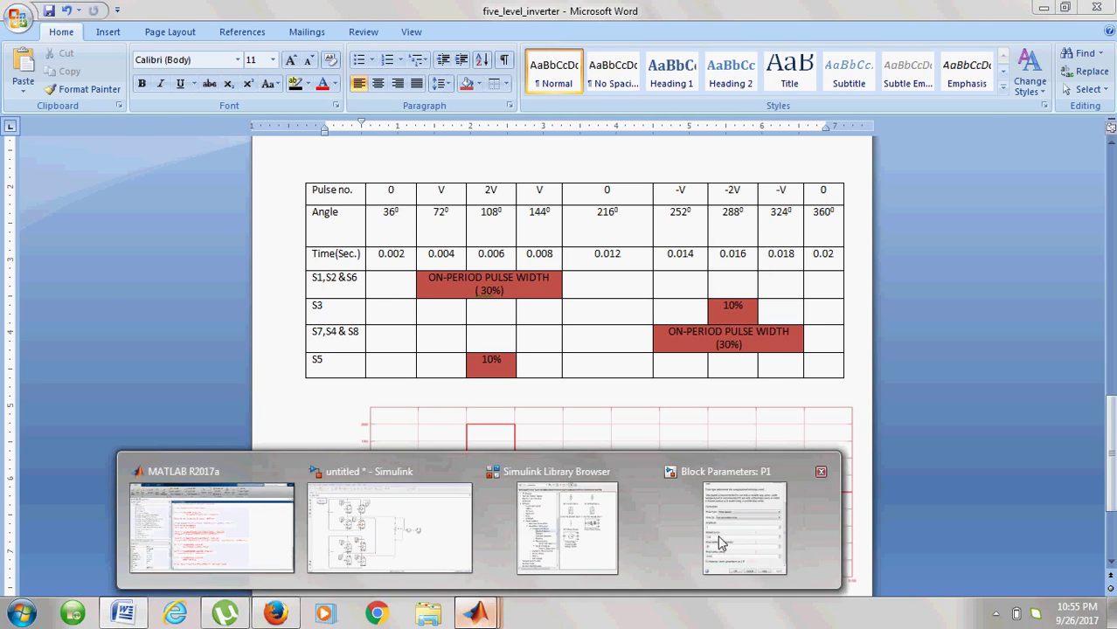
click(722, 537)
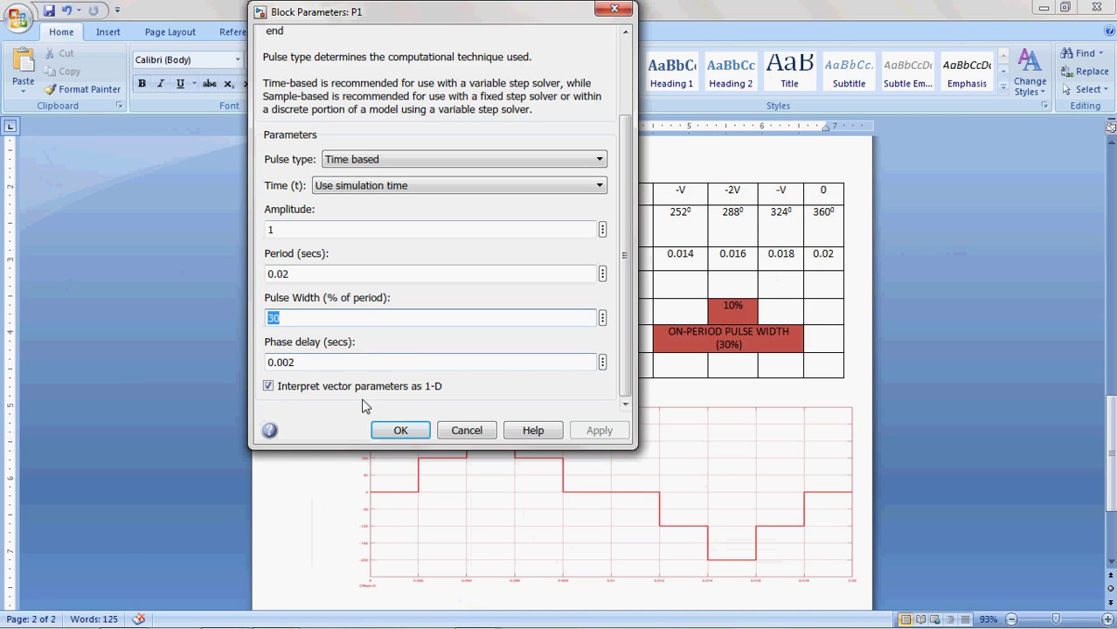
drag(572, 19, 274, 309)
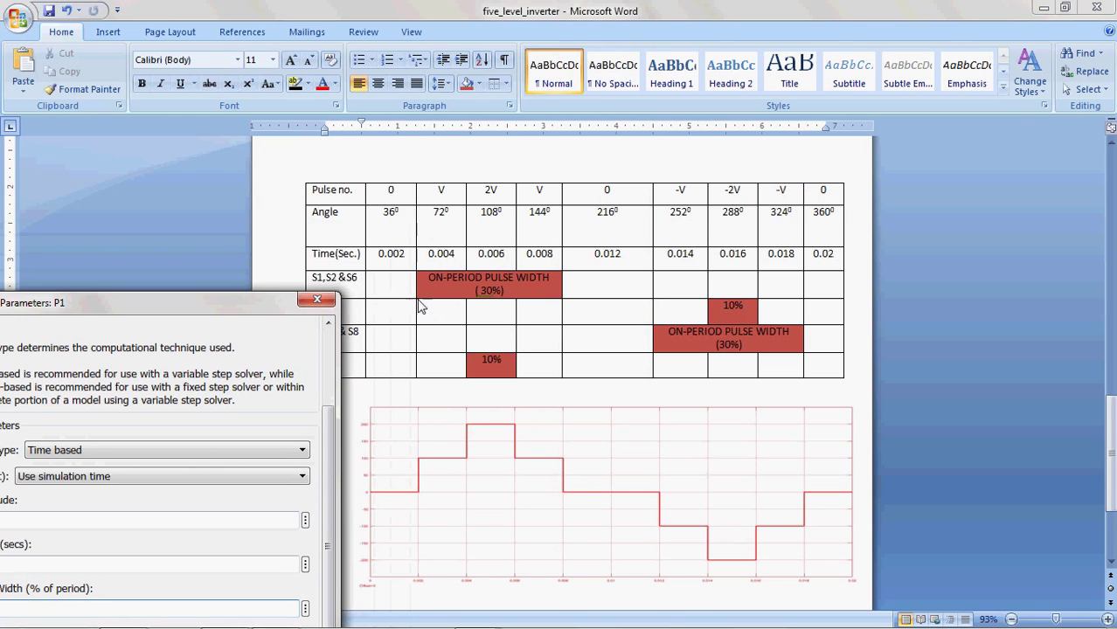
drag(253, 306, 493, 83)
click(348, 497)
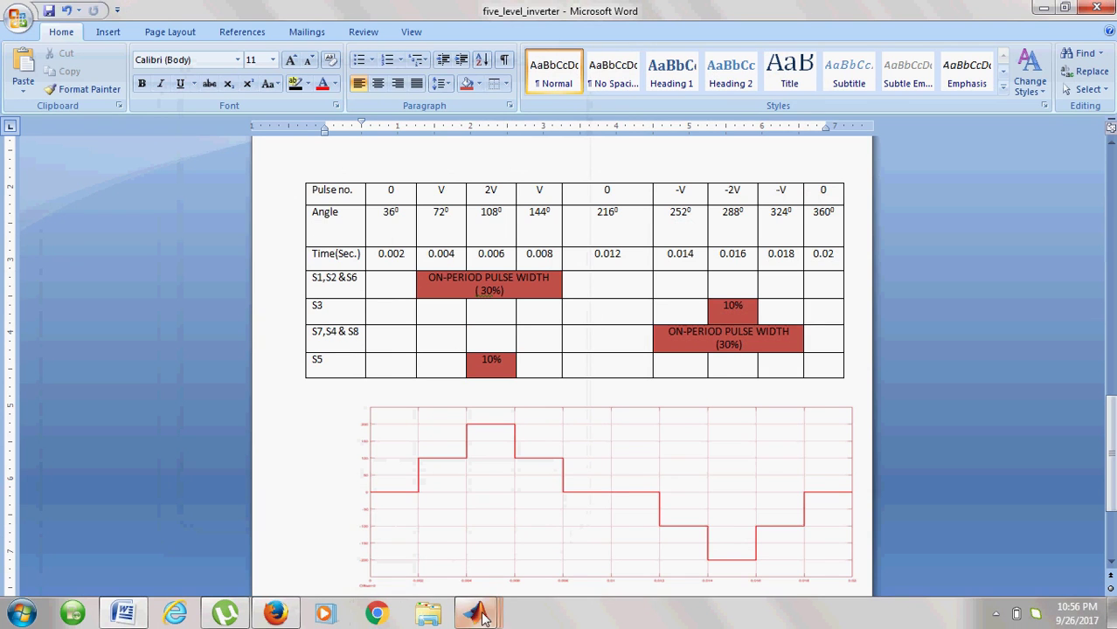
View the inverter circuit in the Simulink model, then return to Word to read the S5 row of the switching table.
mouse_move(485, 616)
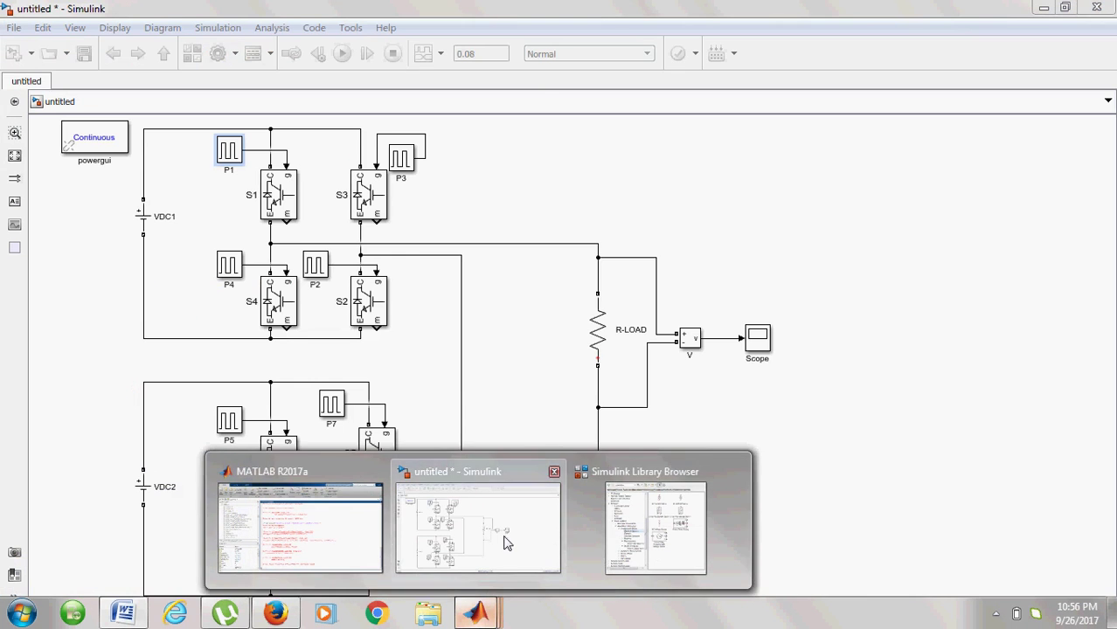
click(478, 524)
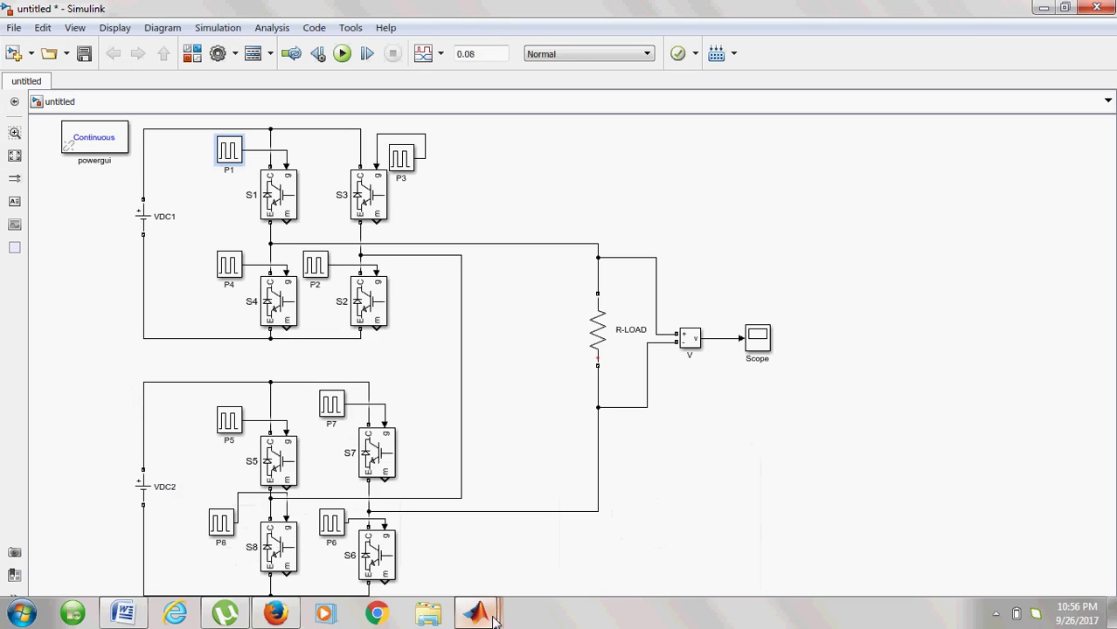
click(486, 550)
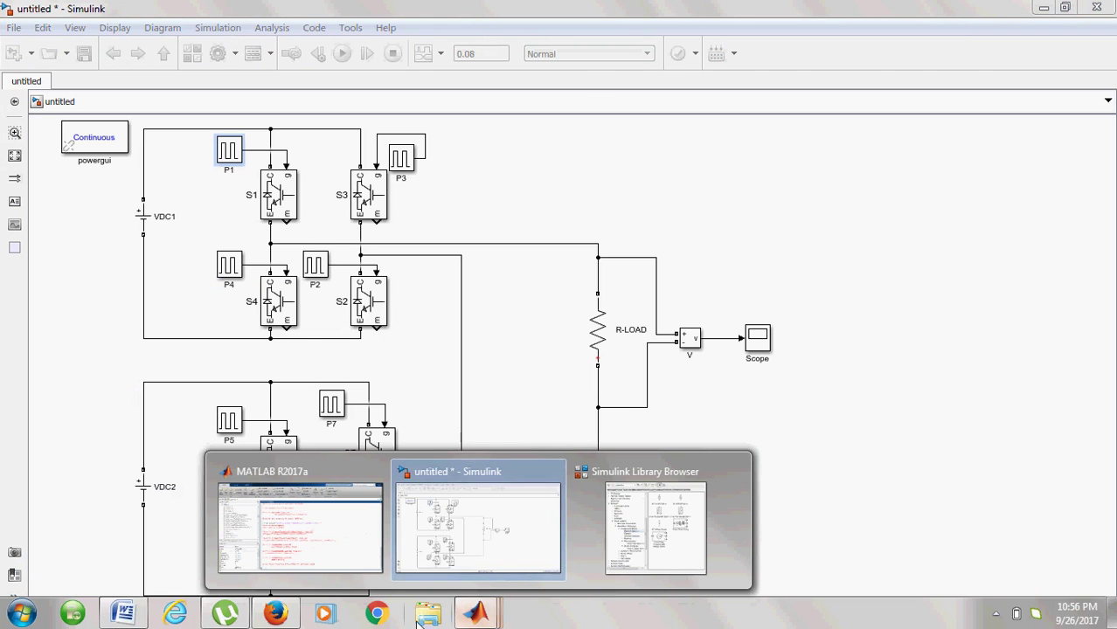
click(121, 615)
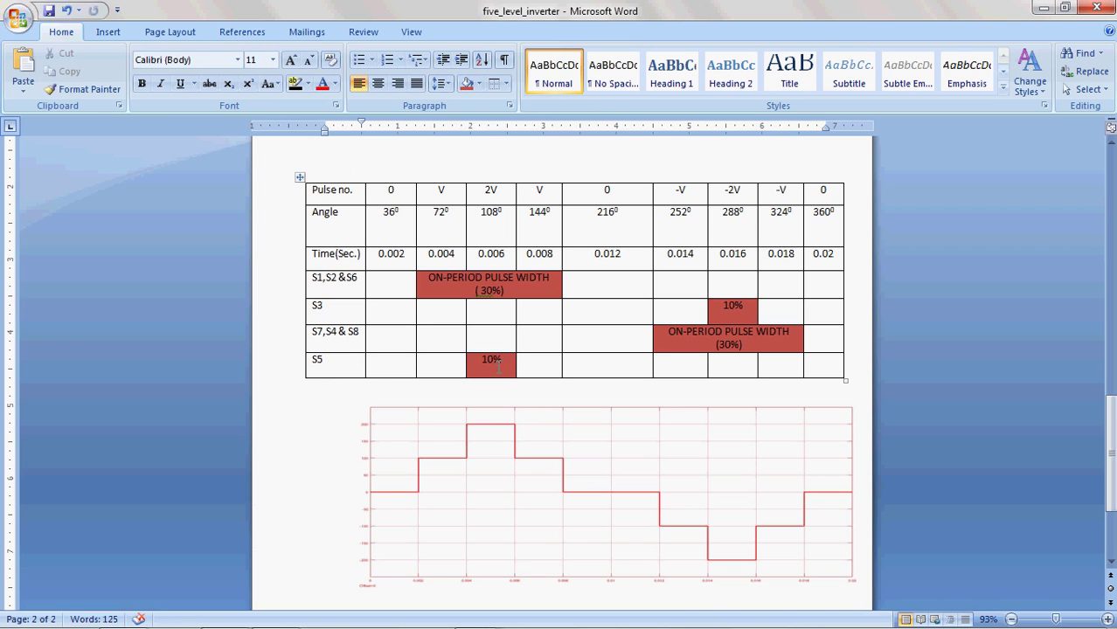
Switch to the Simulink model and open pulse generator P5's parameters to review its amplitude, period, pulse width and phase delay.
mouse_move(399, 625)
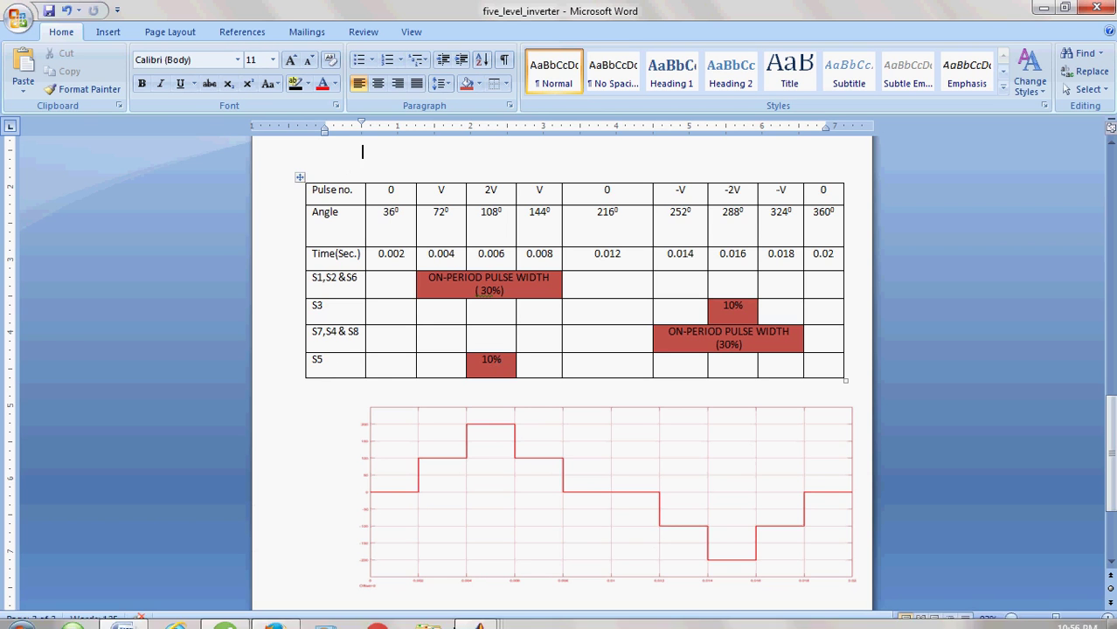
mouse_move(494, 622)
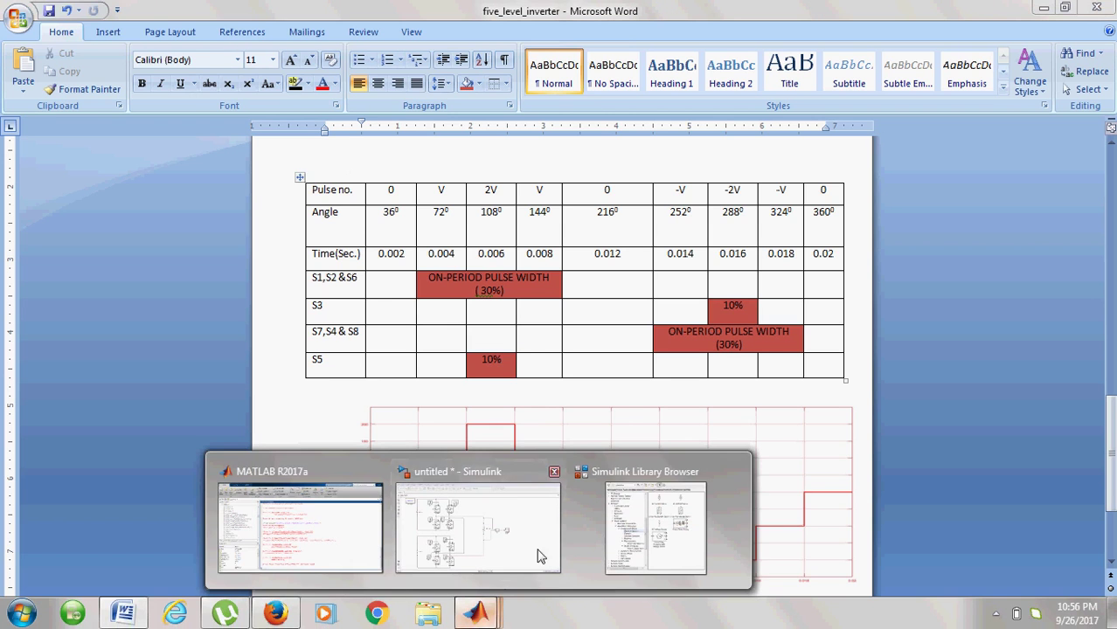
click(512, 536)
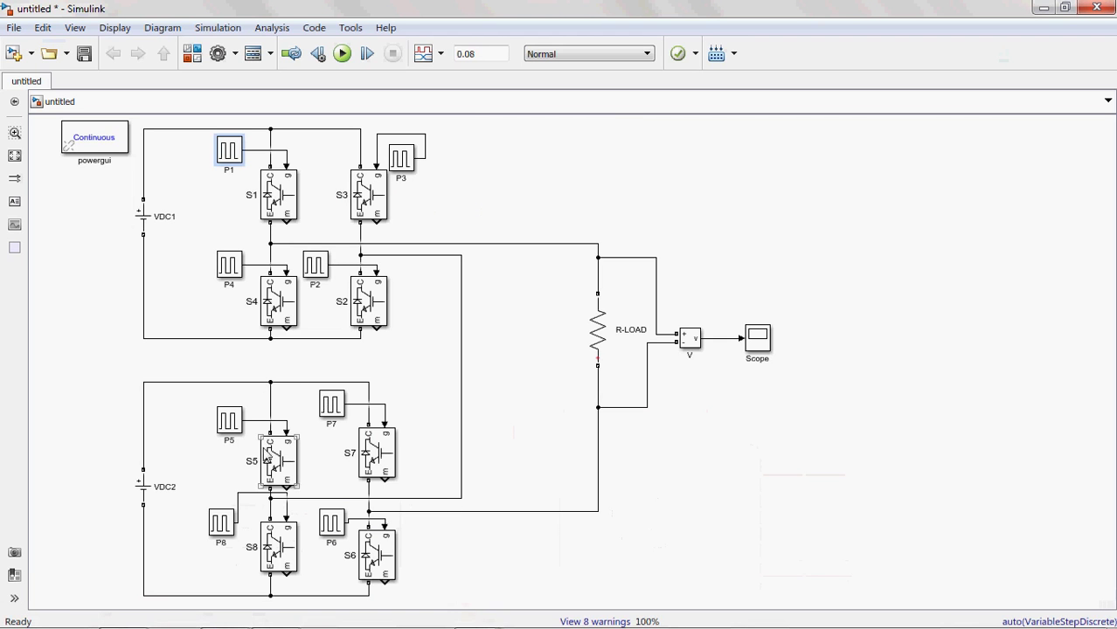
click(233, 423)
double_click(232, 423)
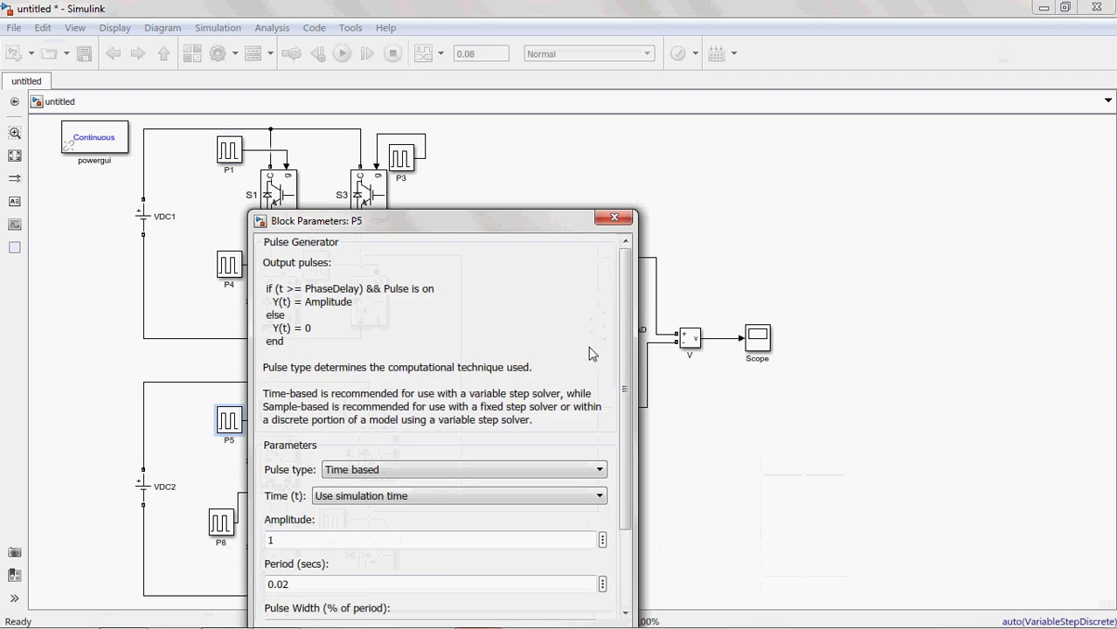
drag(623, 296, 623, 385)
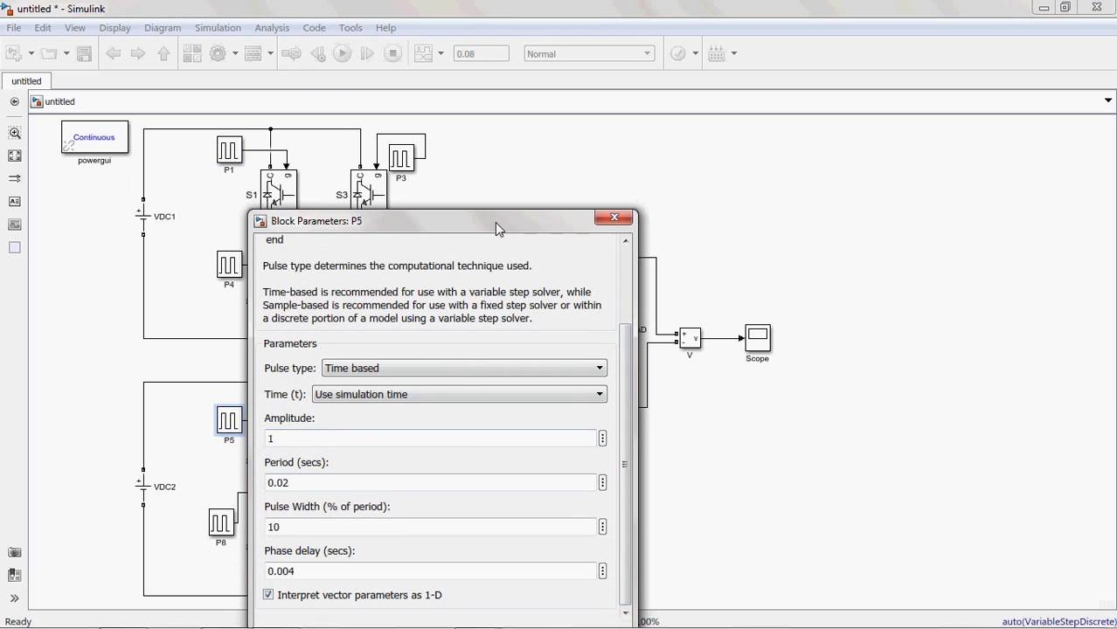
drag(502, 215, 522, 131)
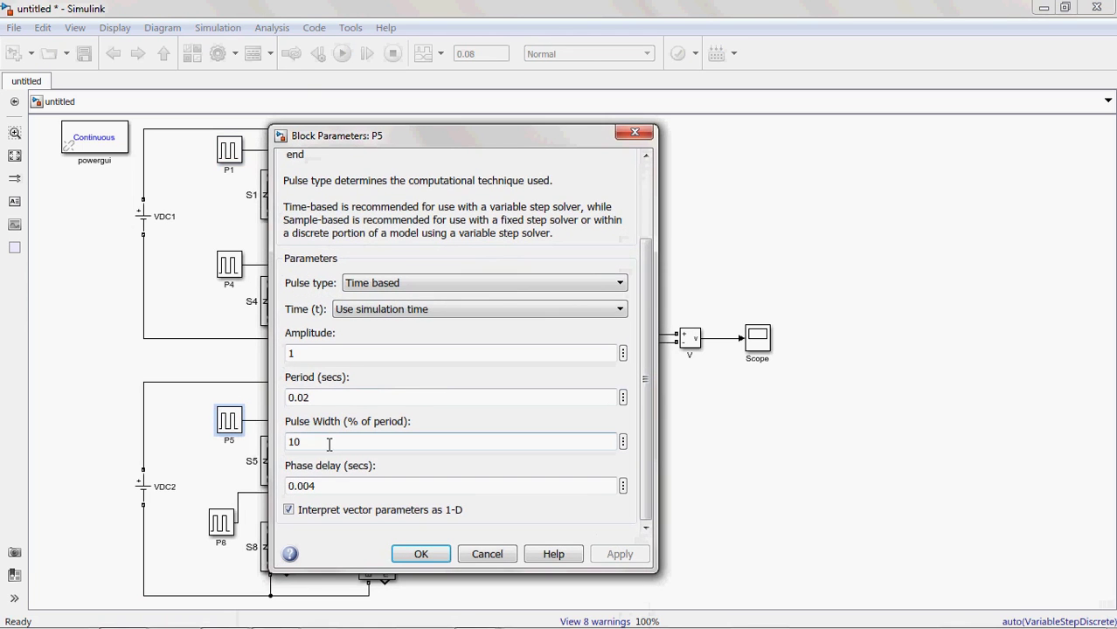
Compare P5's pulse width and phase delay with the S5 row of the Word switching table, then close its parameters.
mouse_move(328, 626)
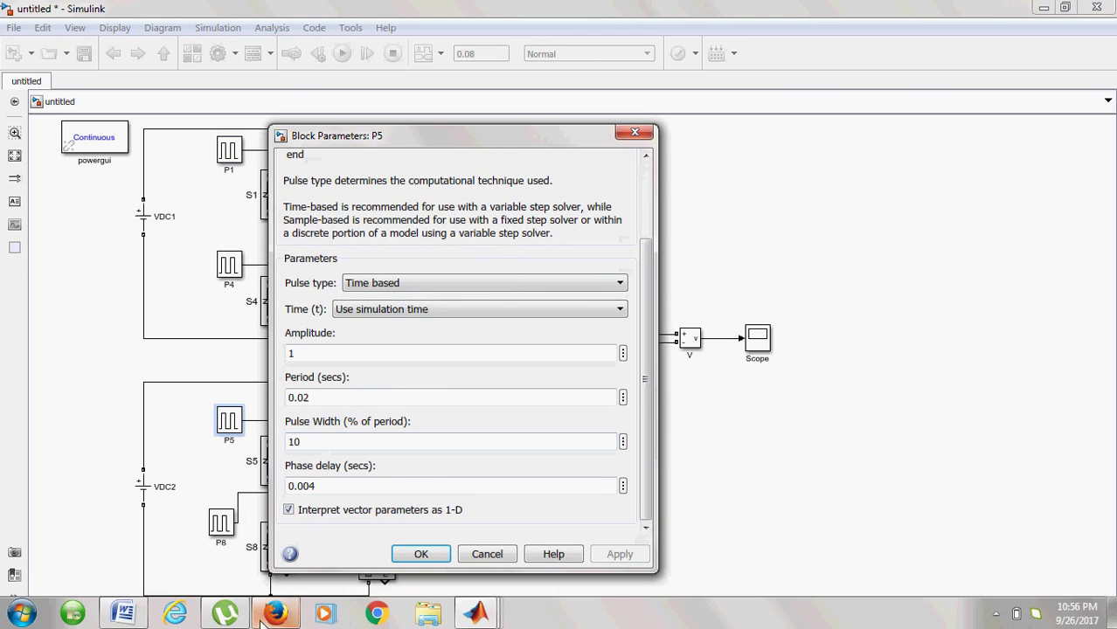
click(123, 614)
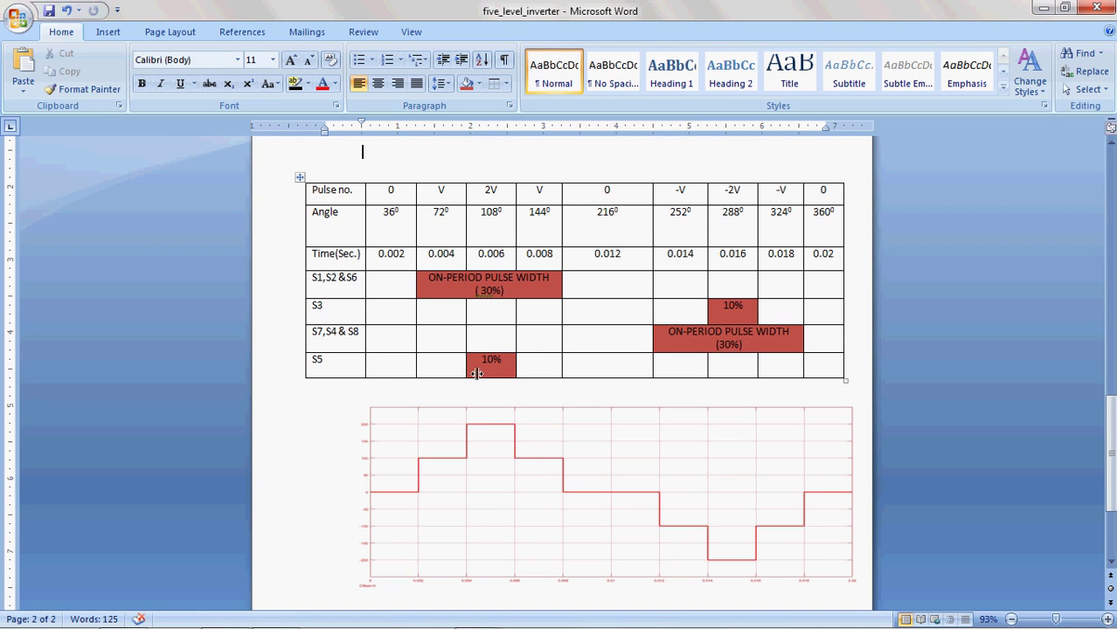
click(131, 616)
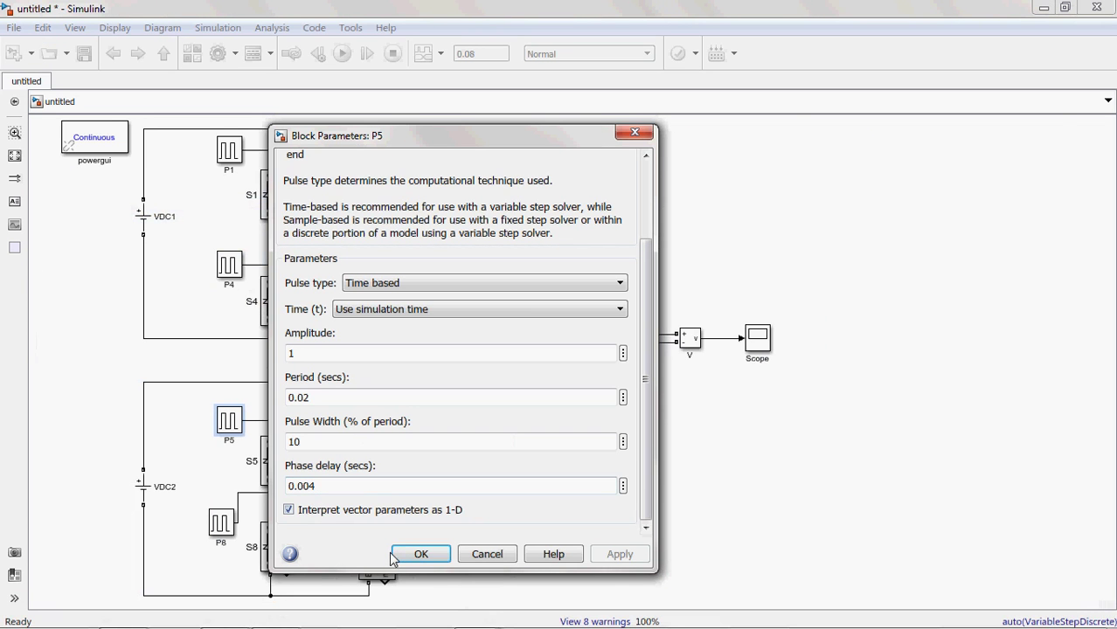
click(393, 556)
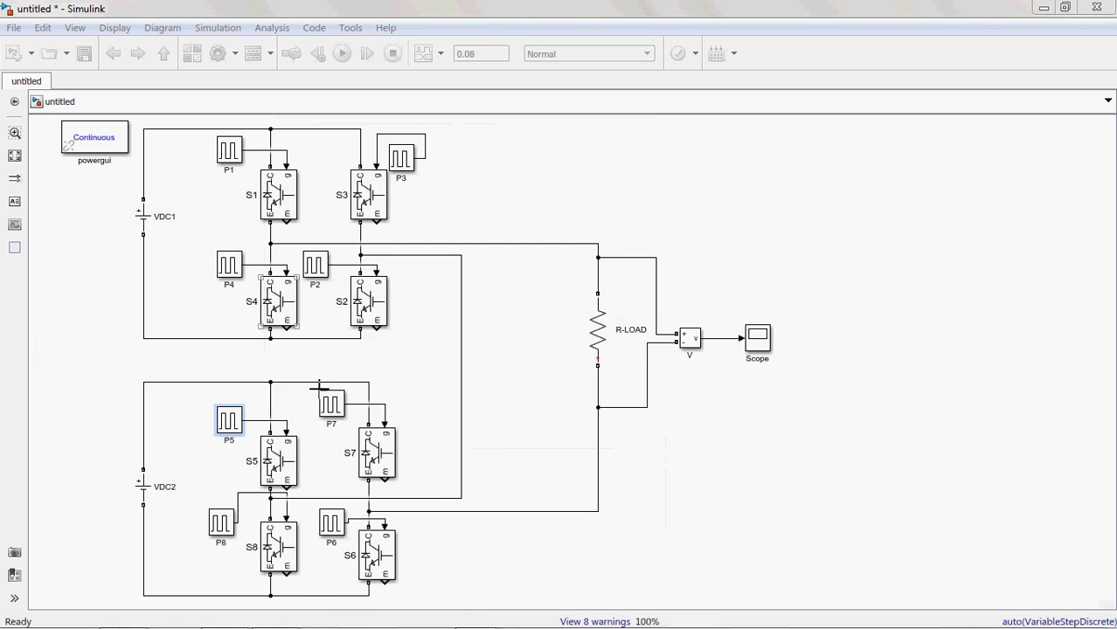
Check pulse generator P4's pulse width and phase delay against the S7, S4 & S8 row of the Word table, then close its parameters.
mouse_move(403, 617)
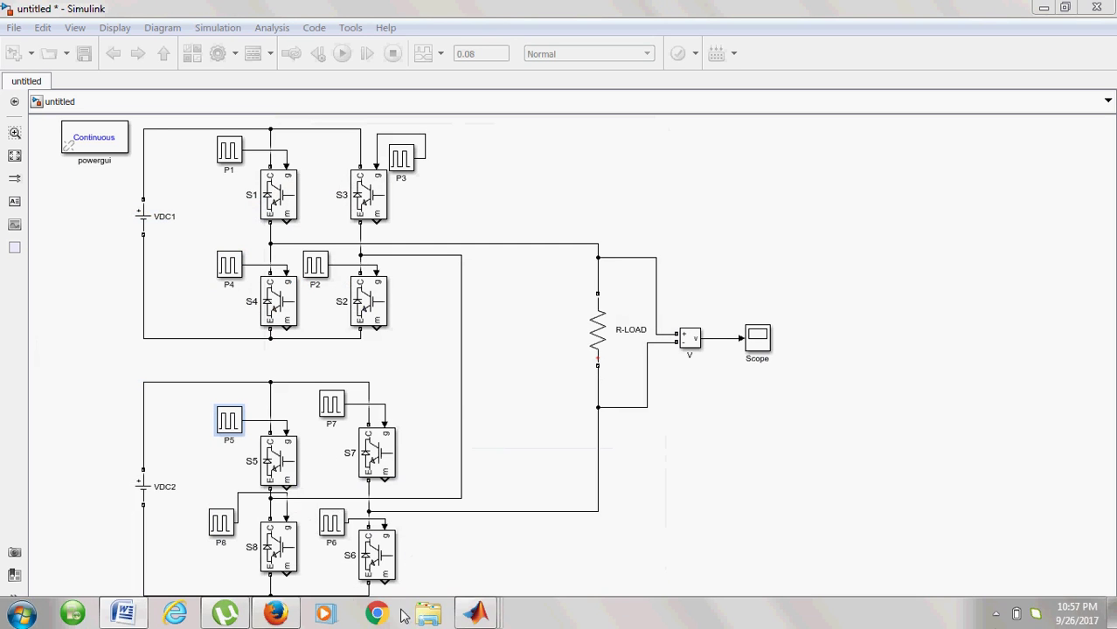
click(124, 614)
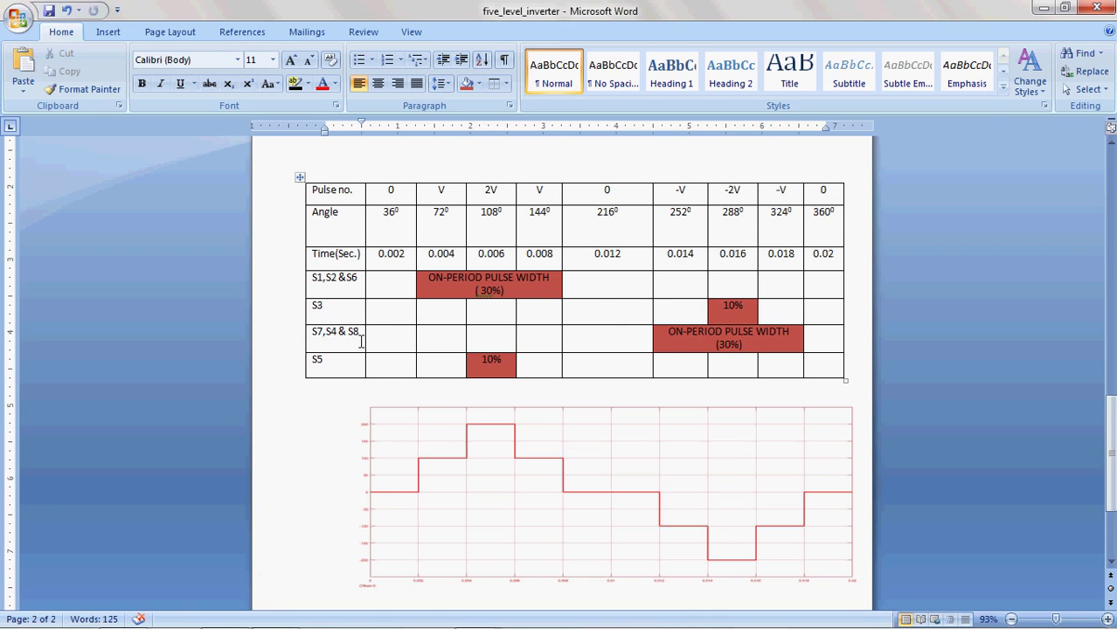
click(123, 612)
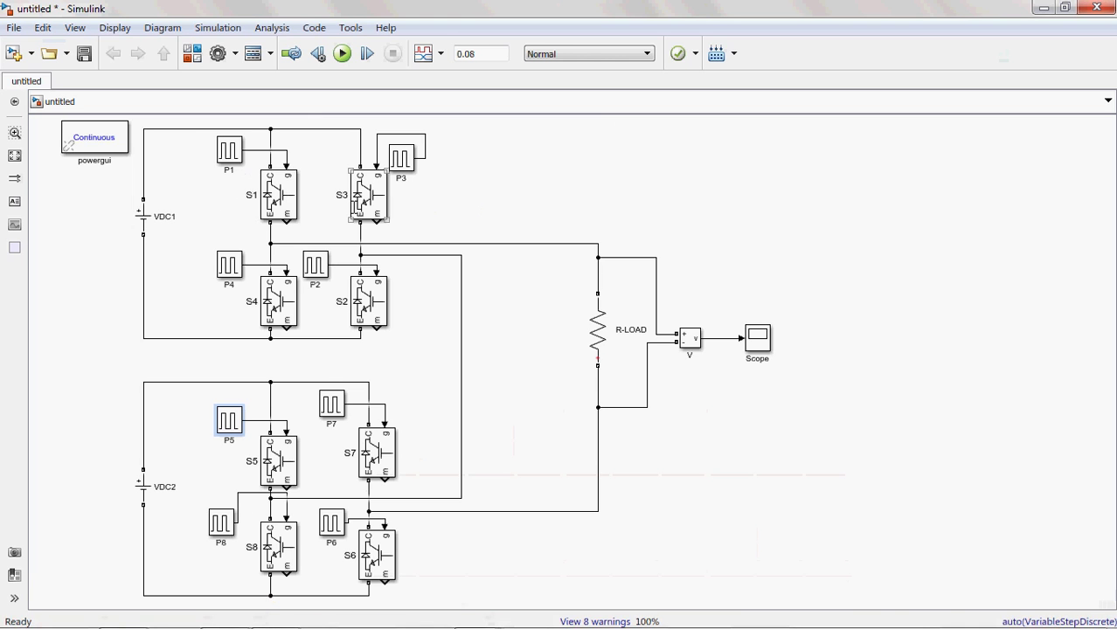
double_click(235, 267)
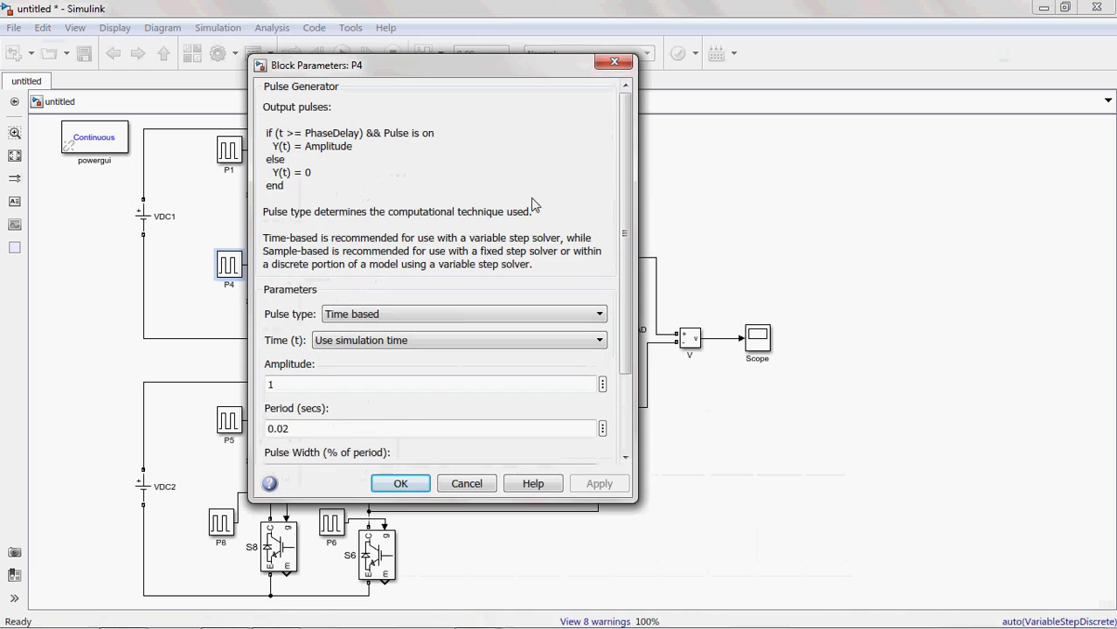
drag(623, 161, 623, 237)
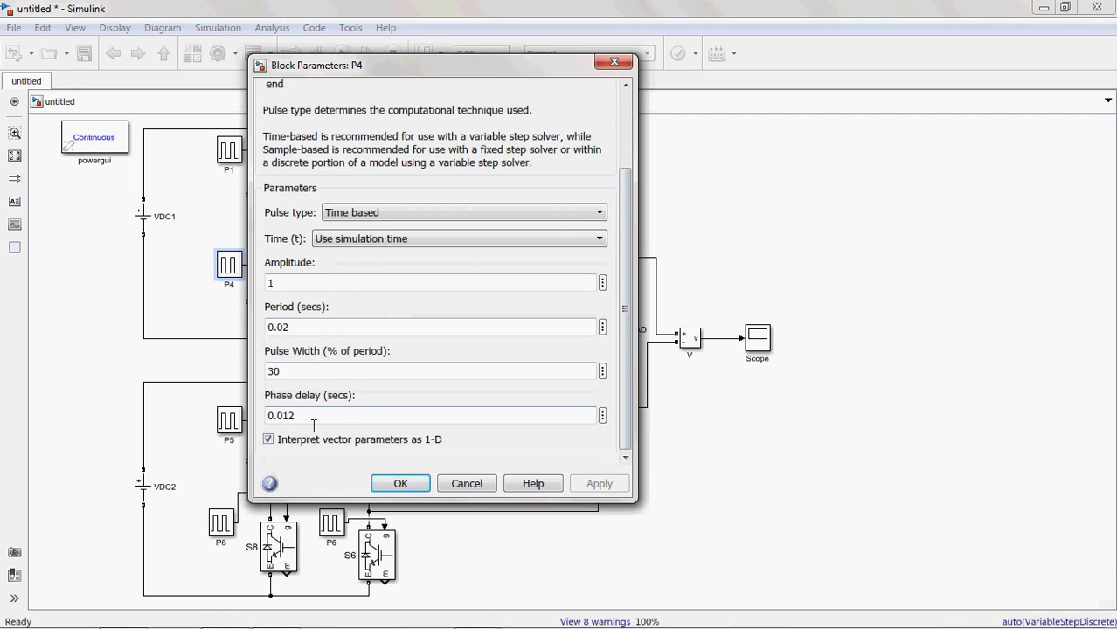
click(122, 617)
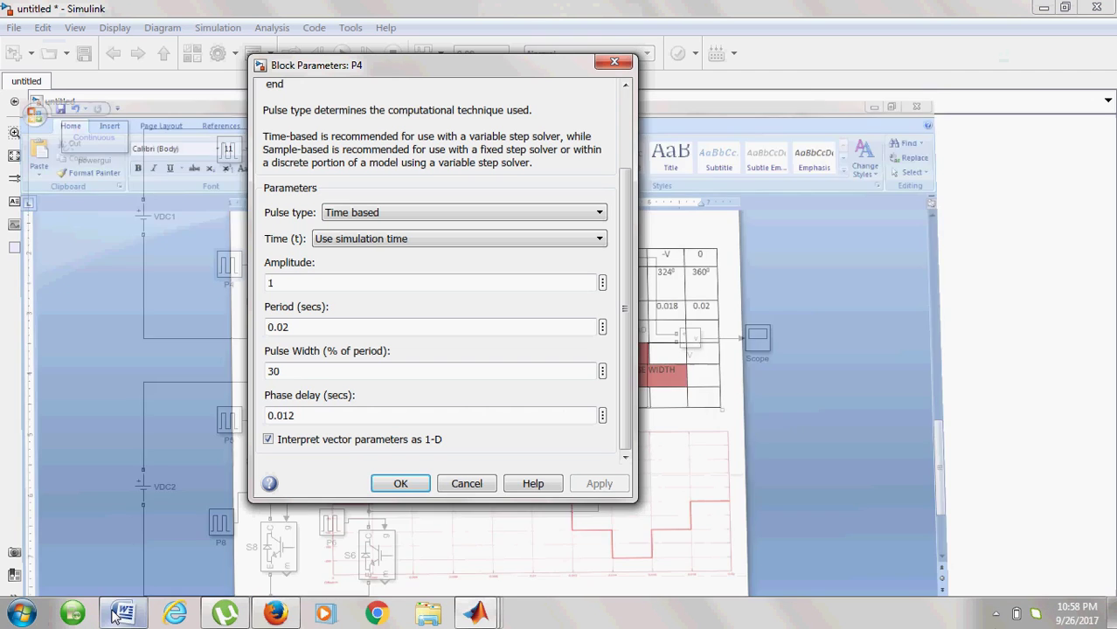
click(123, 612)
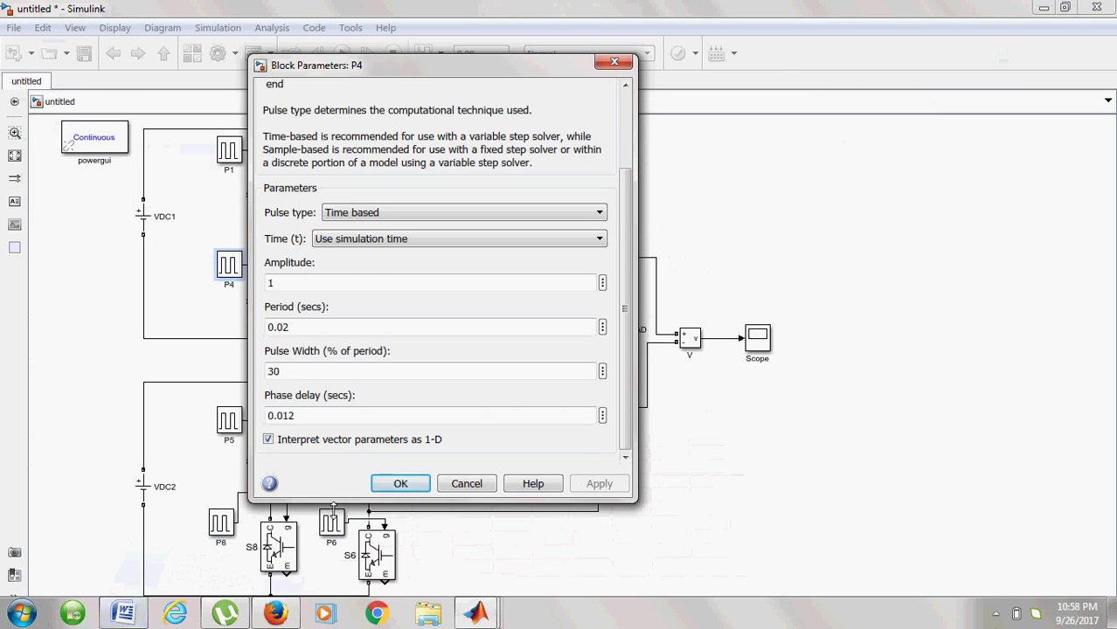
click(398, 484)
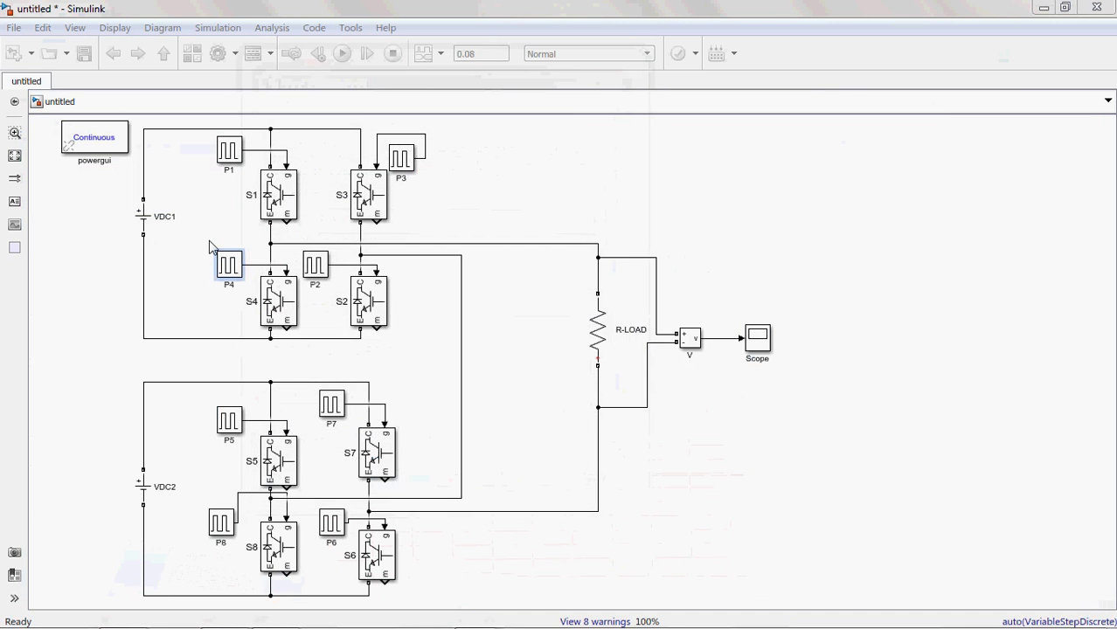
Review the pulse width and phase delay of pulse generator P7, then close its parameters.
double_click(330, 404)
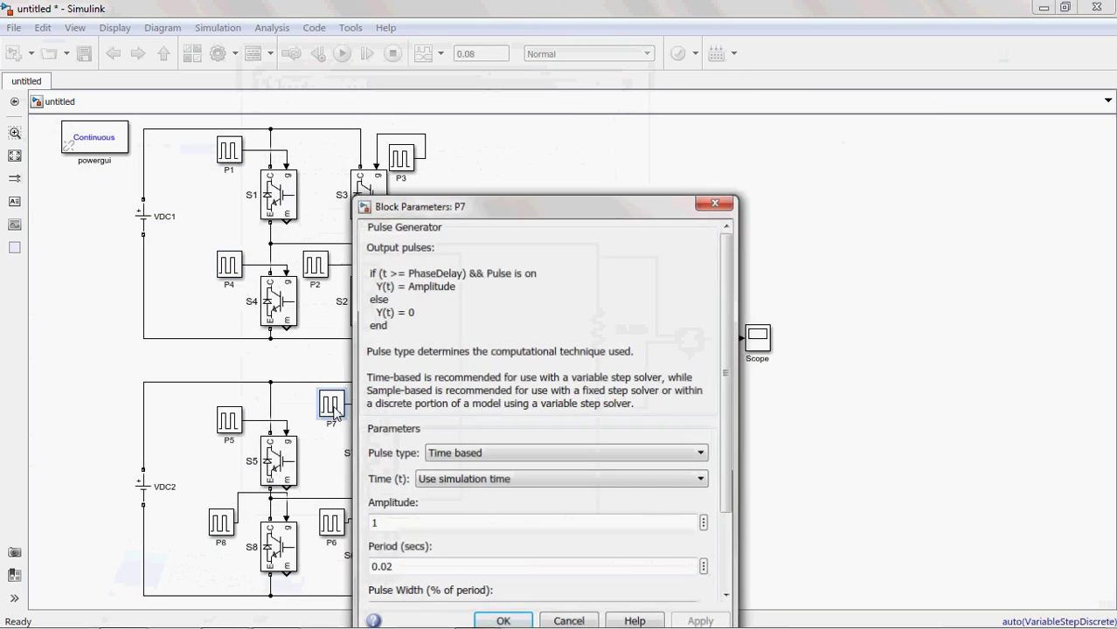
drag(542, 216, 551, 94)
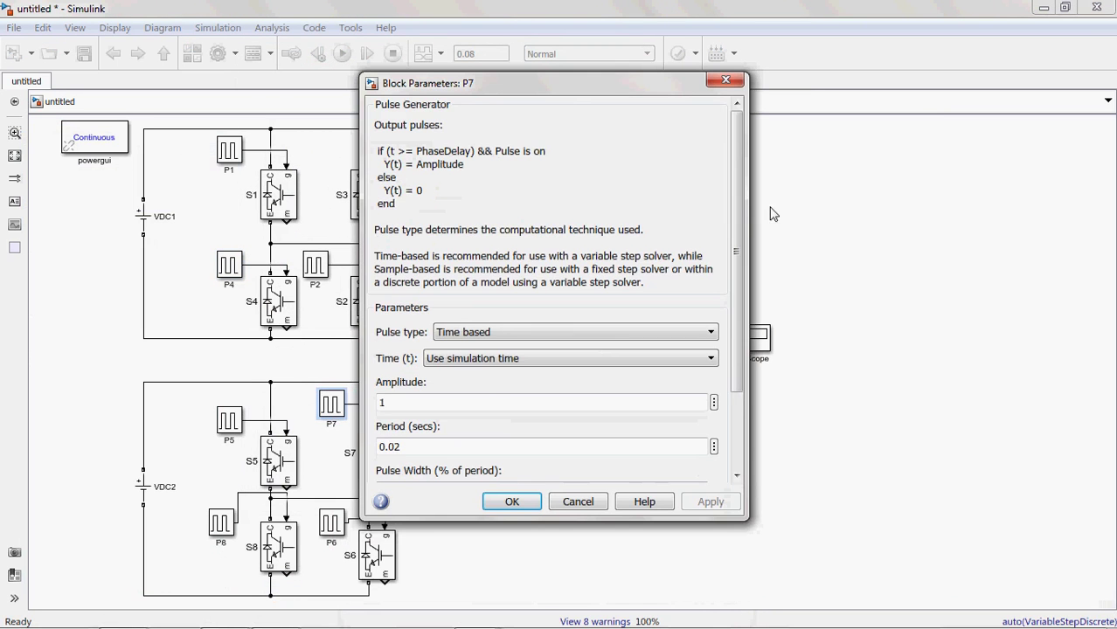
drag(739, 203, 737, 271)
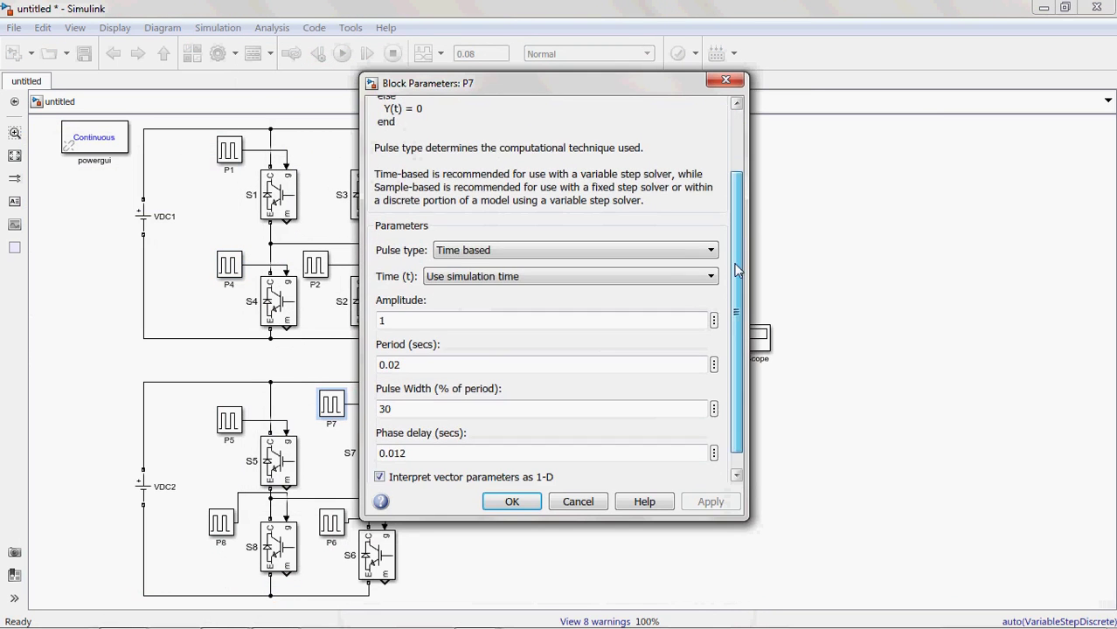
click(507, 502)
Review the parameters of pulse generator P8 down to its phase delay, then close them.
double_click(220, 523)
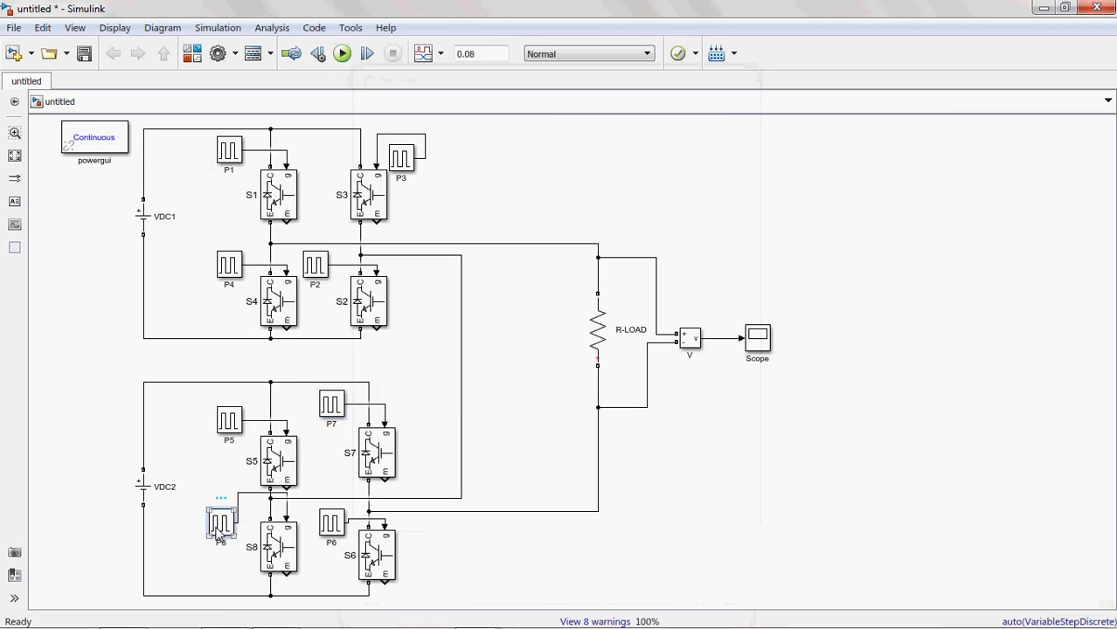
drag(439, 229, 467, 53)
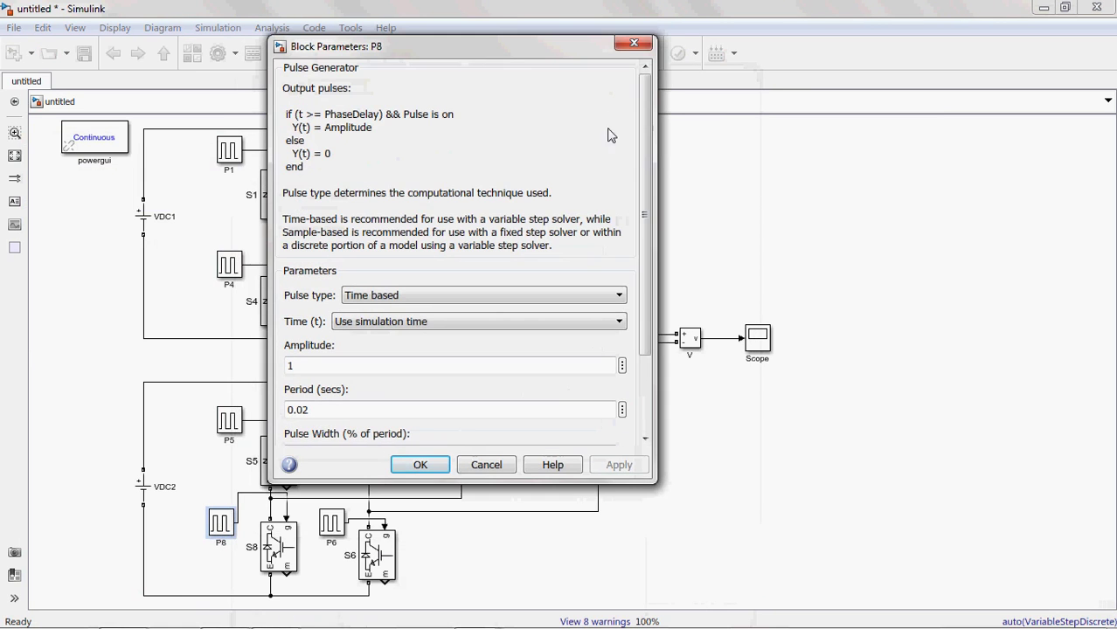
drag(647, 171, 646, 245)
click(422, 465)
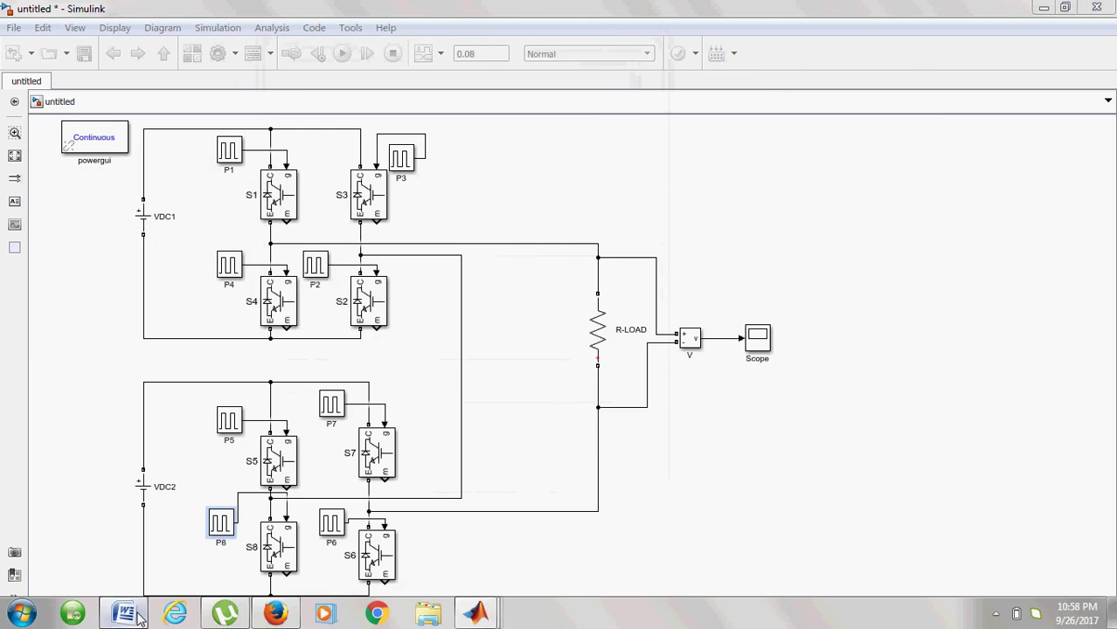
Read the S3 row of the Word switching table and check pulse generator P3's pulse width and phase delay against it.
click(124, 620)
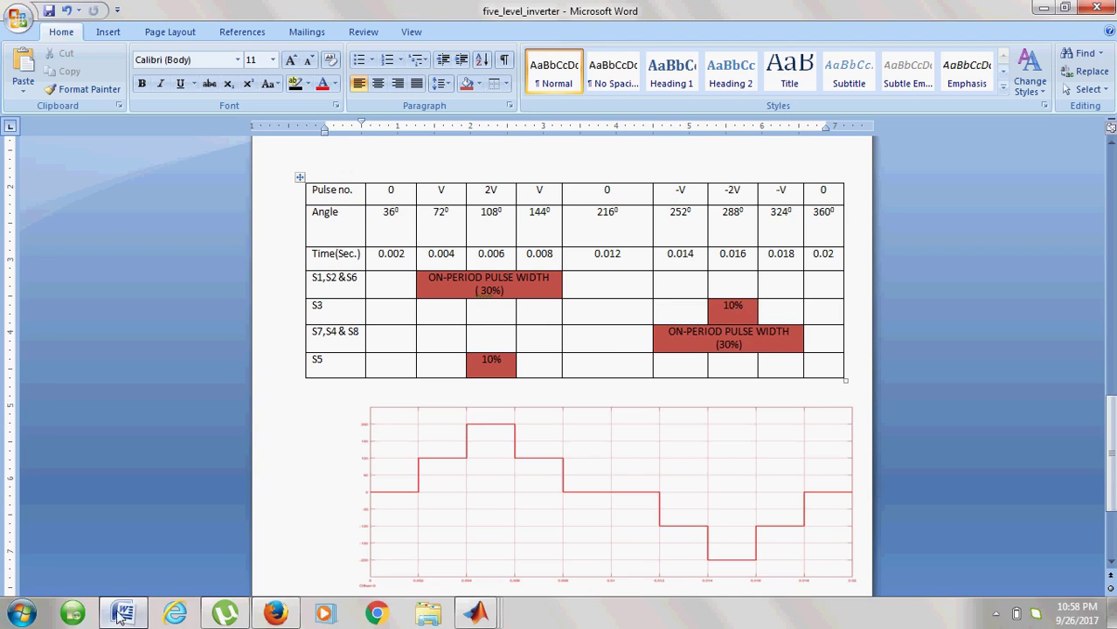
click(476, 621)
double_click(402, 161)
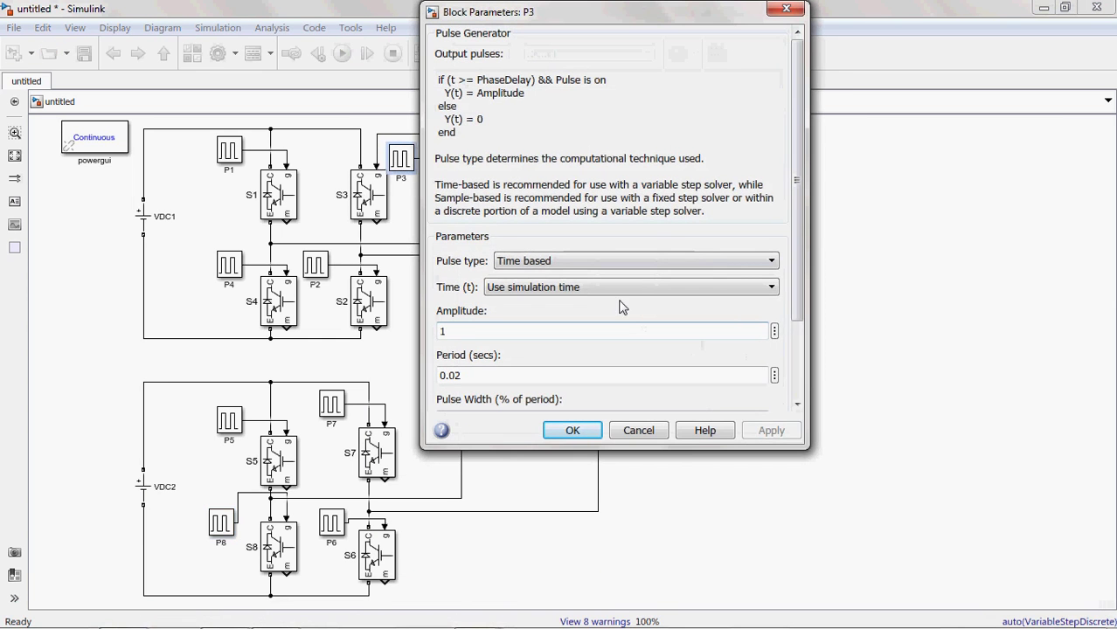
drag(798, 173, 792, 288)
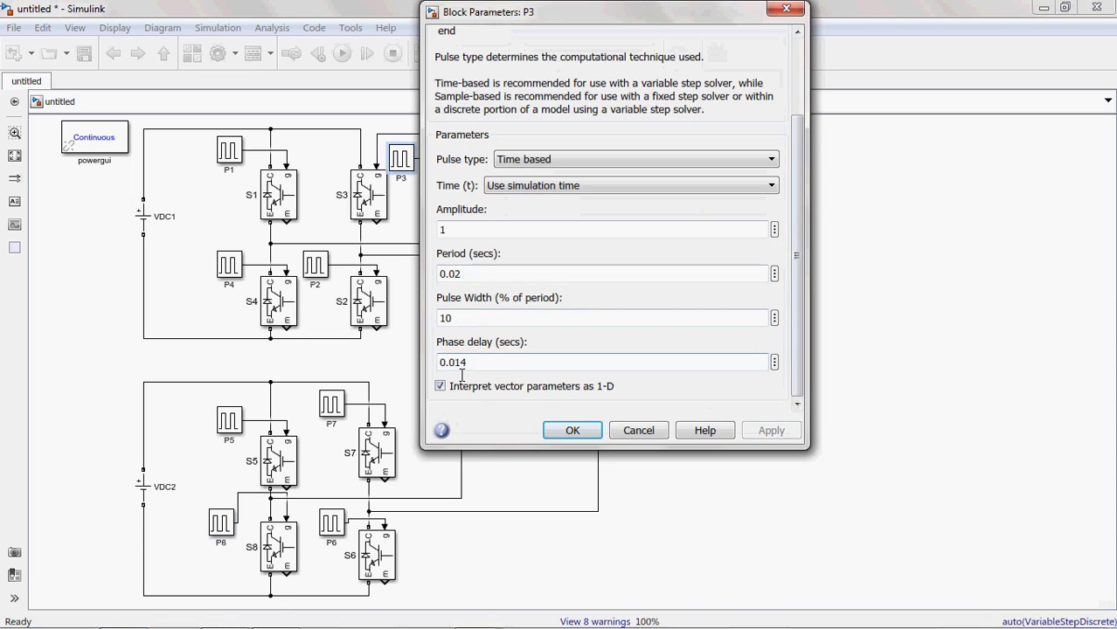
click(570, 430)
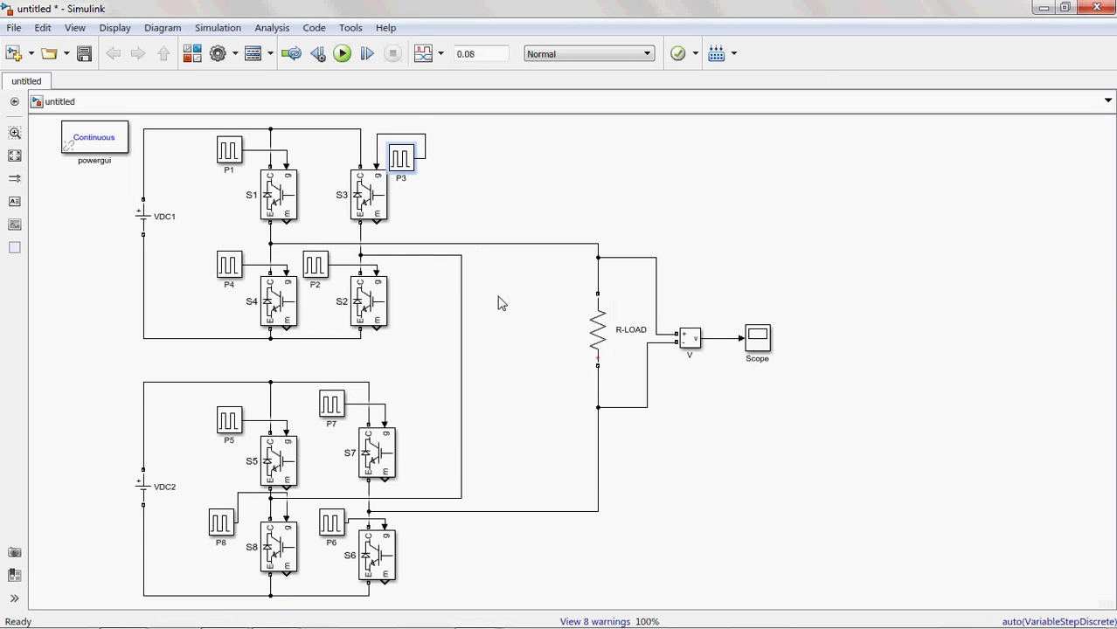
Check the parameters of the R-LOAD block, close them, and point out the voltage measurement block V across the load.
double_click(597, 329)
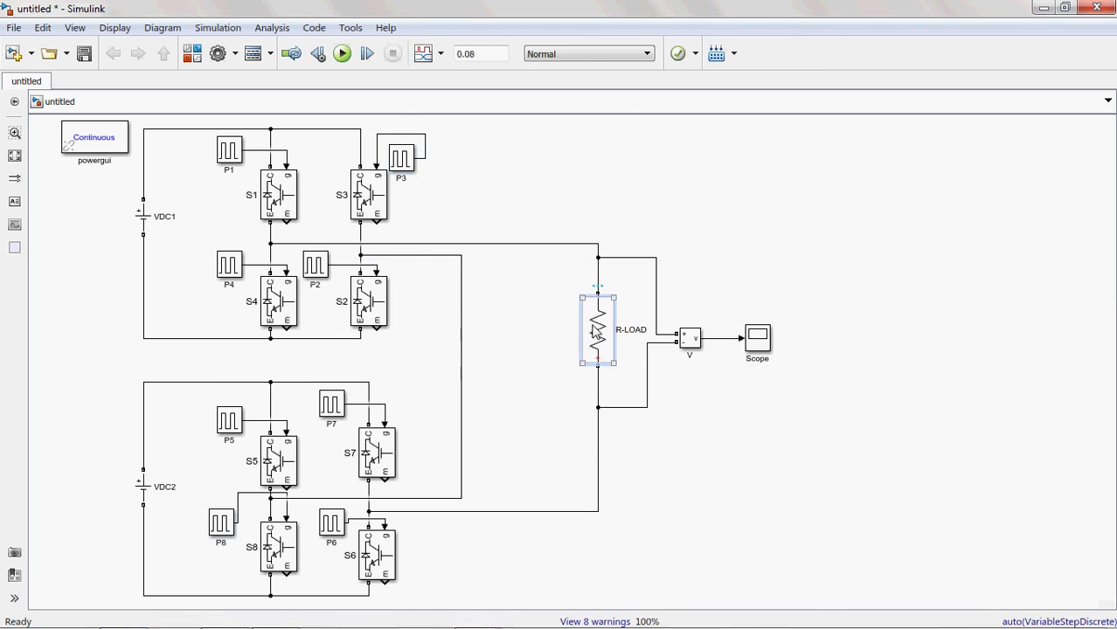
click(954, 208)
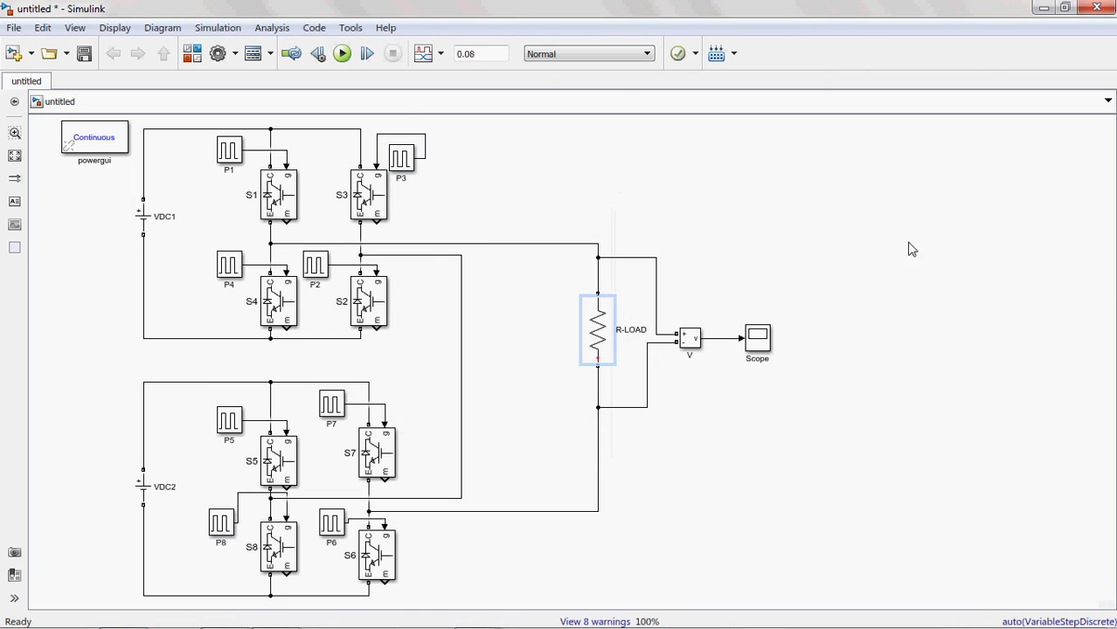
click(749, 254)
click(689, 343)
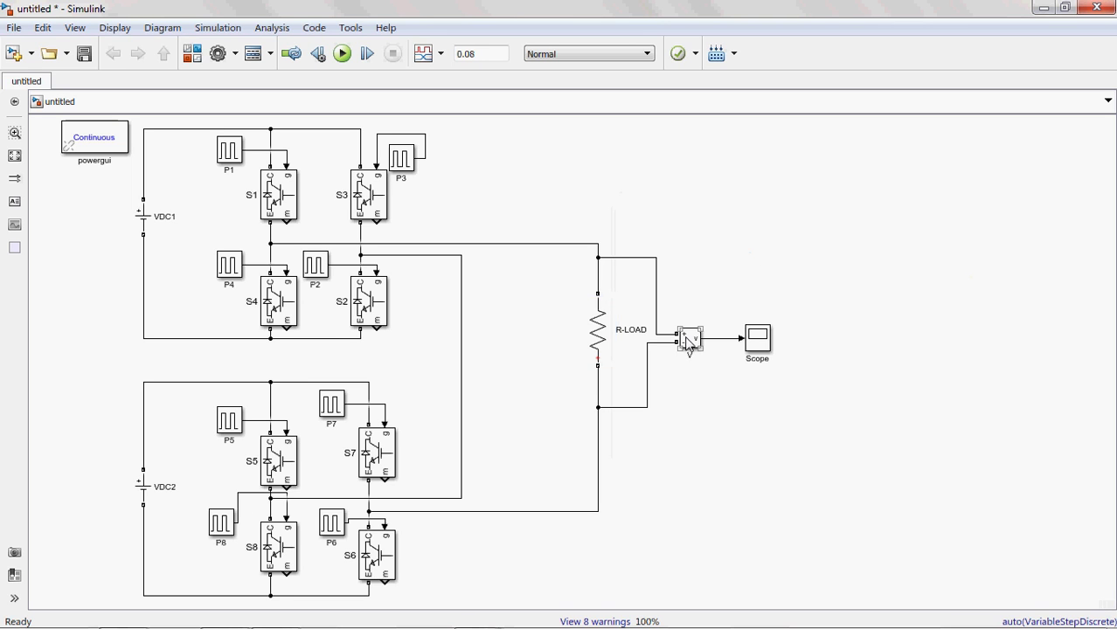
Run the simulation and open the Scope to view the inverter's output voltage waveform.
click(575, 327)
click(343, 54)
double_click(760, 344)
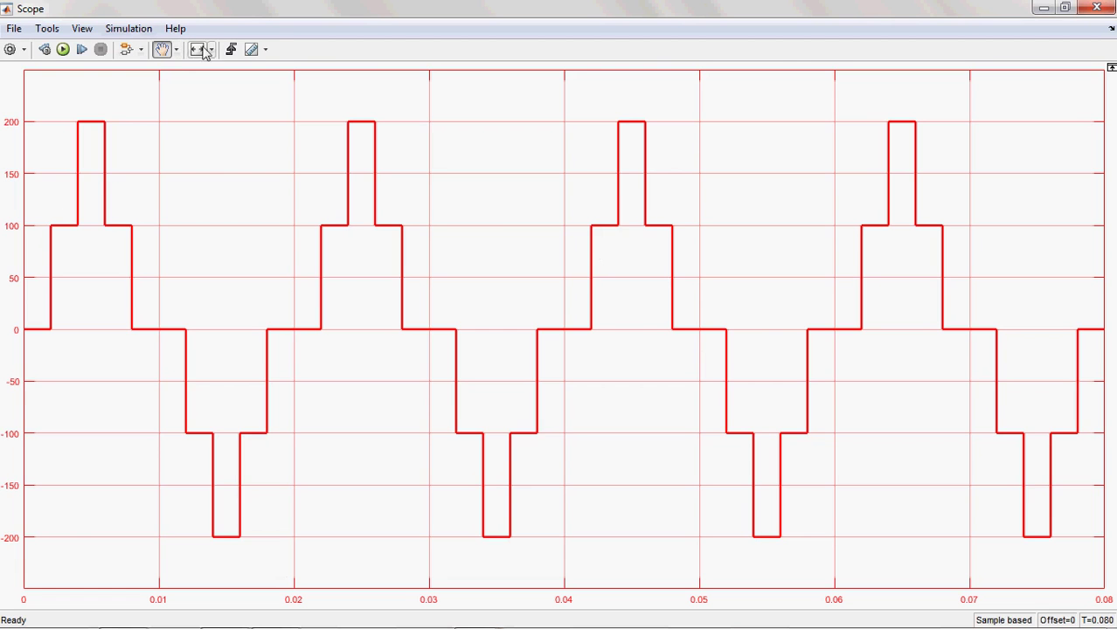
Zoom the Scope along the time axis to the first cycle, from 0 to about 0.02 s.
click(177, 51)
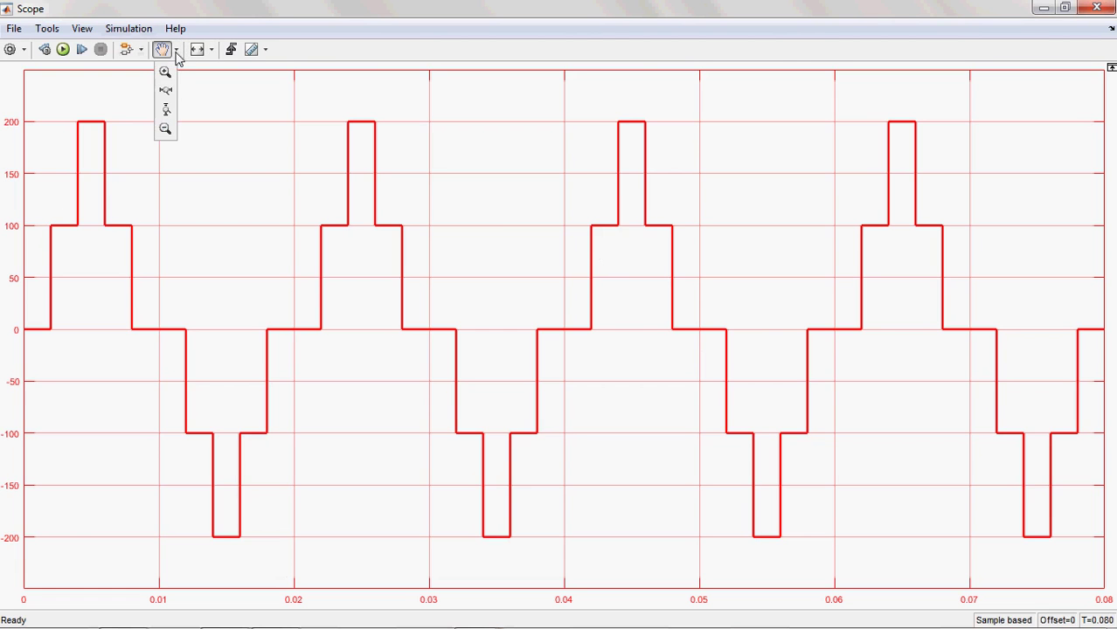
click(167, 91)
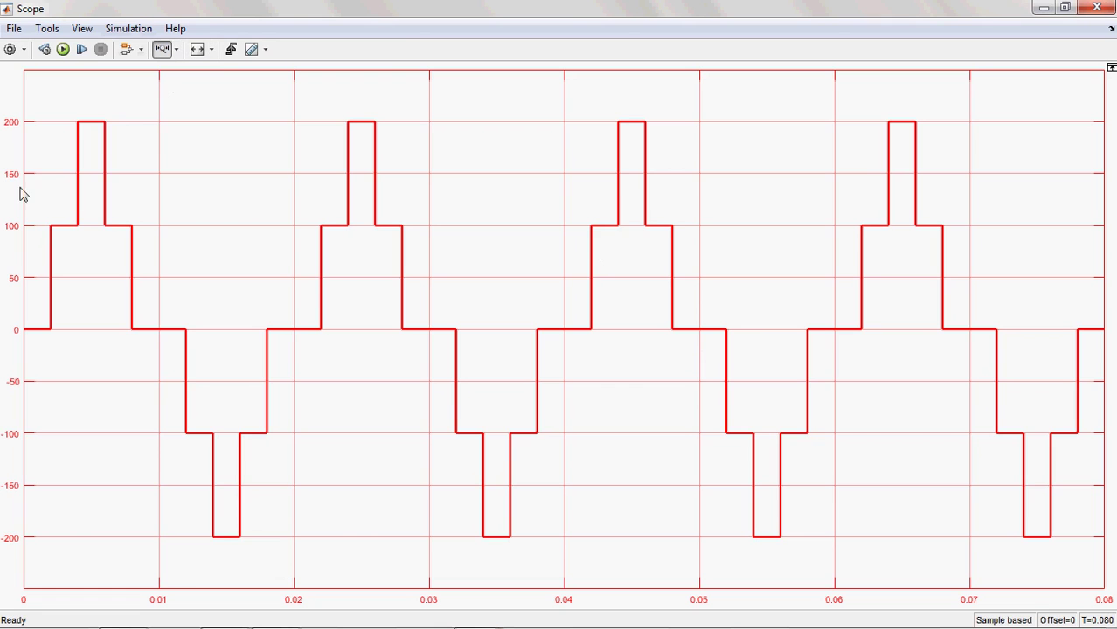
drag(36, 166, 299, 185)
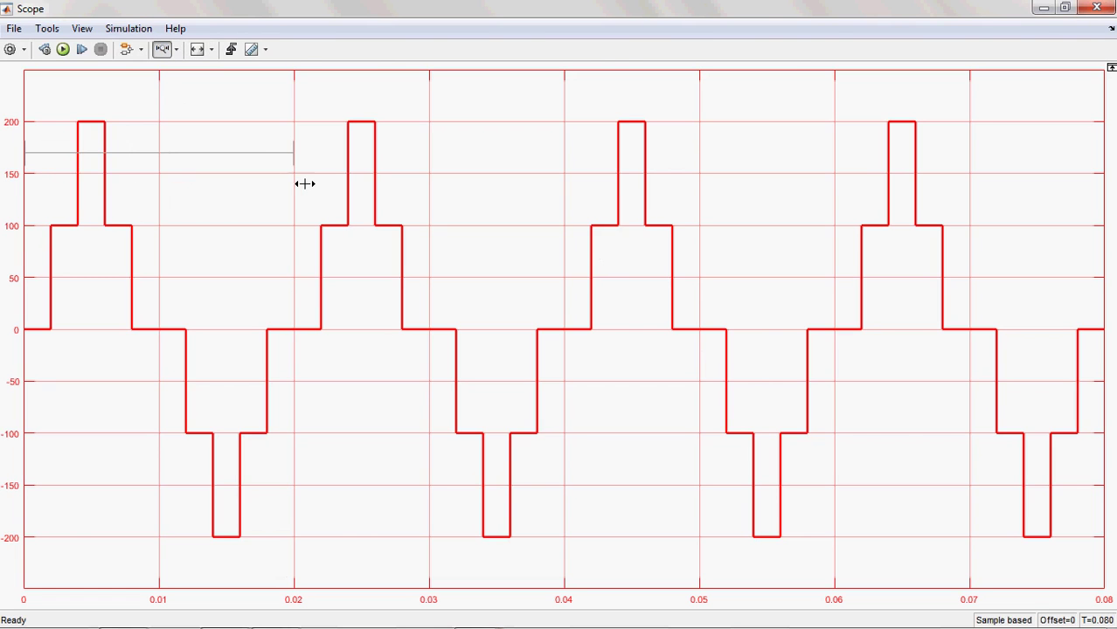
Examine the stepped output voltage over the first cycle up to 0.02 s with the Scope's Pan tool active, and close the Scope.
drag(304, 184, 305, 184)
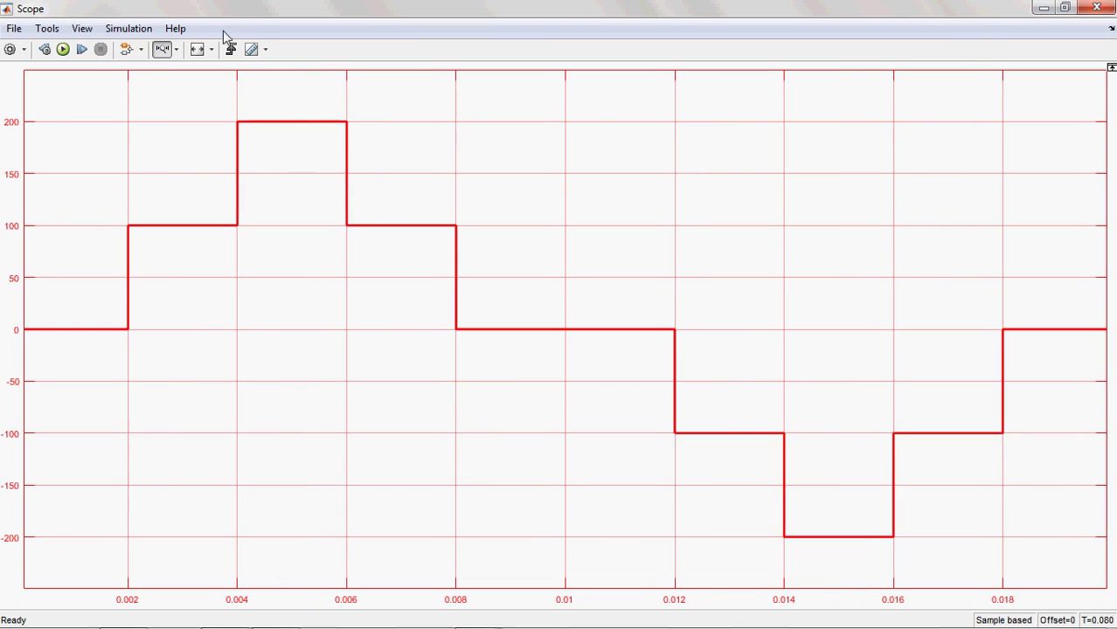
click(177, 50)
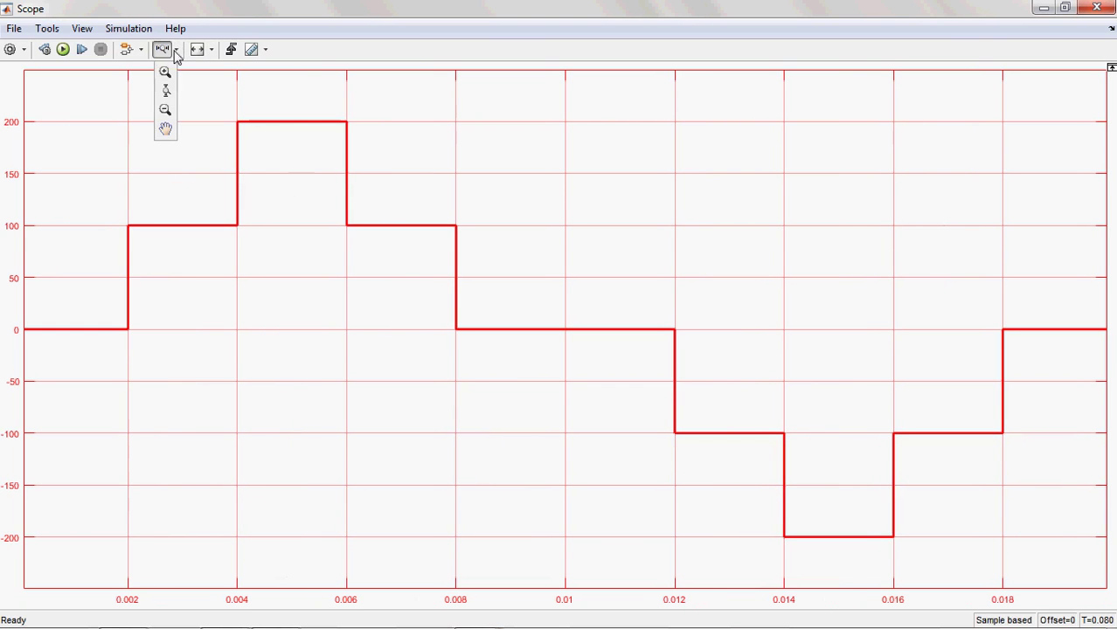
click(165, 129)
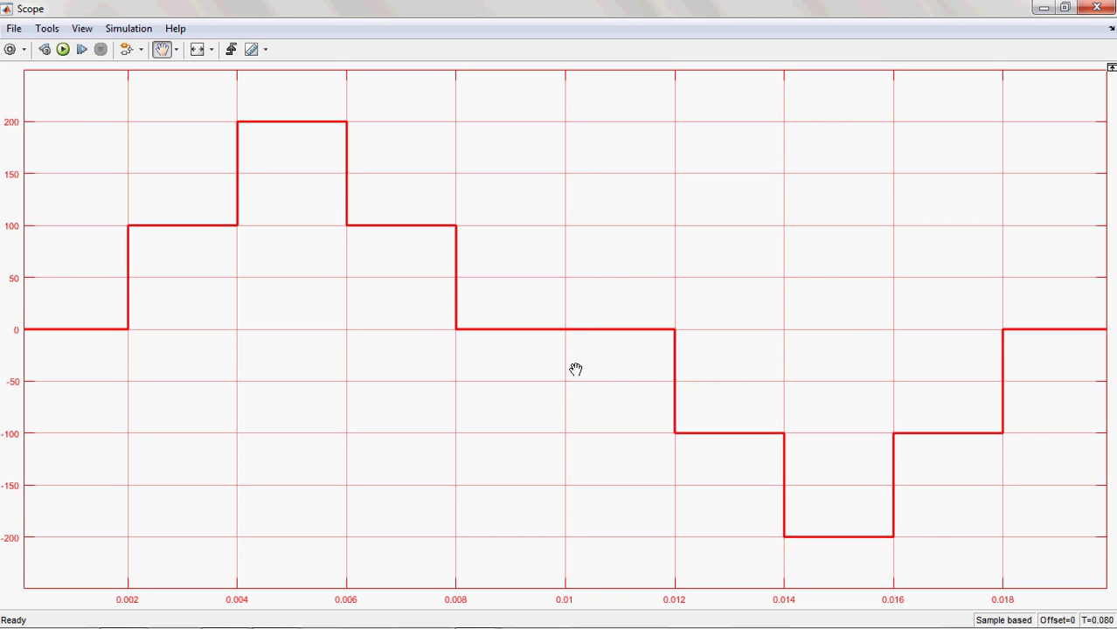
click(1093, 9)
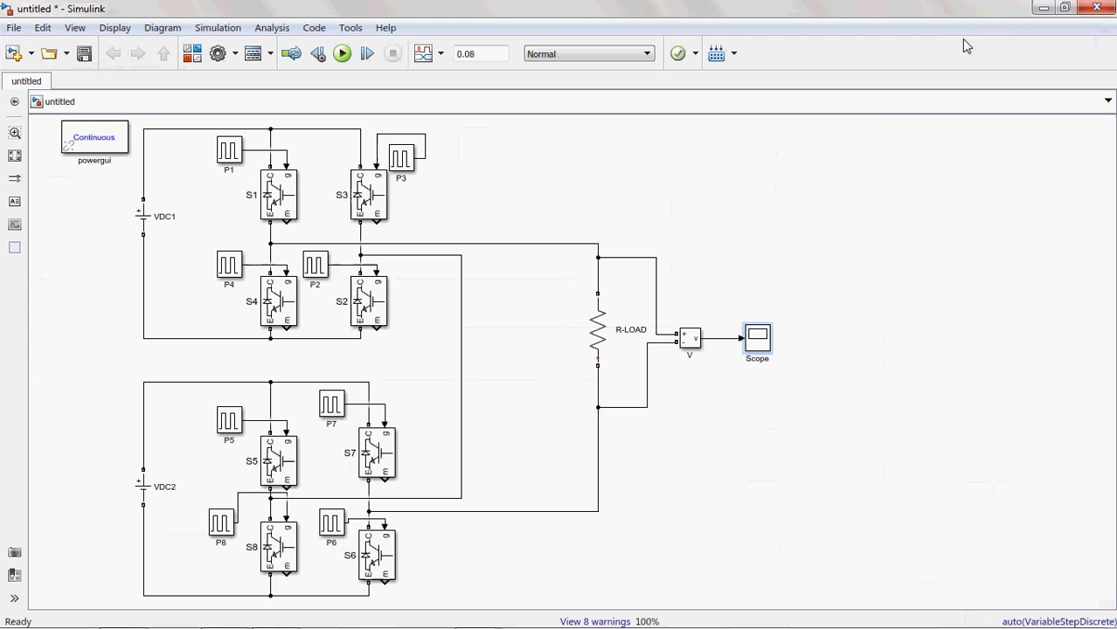
click(584, 190)
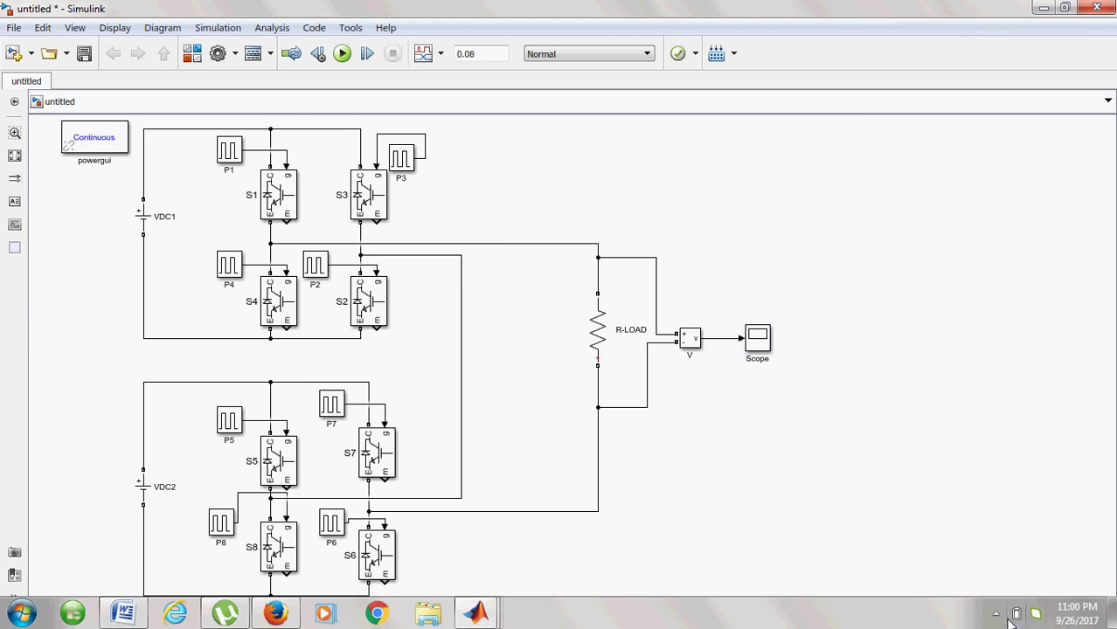
click(996, 615)
click(352, 150)
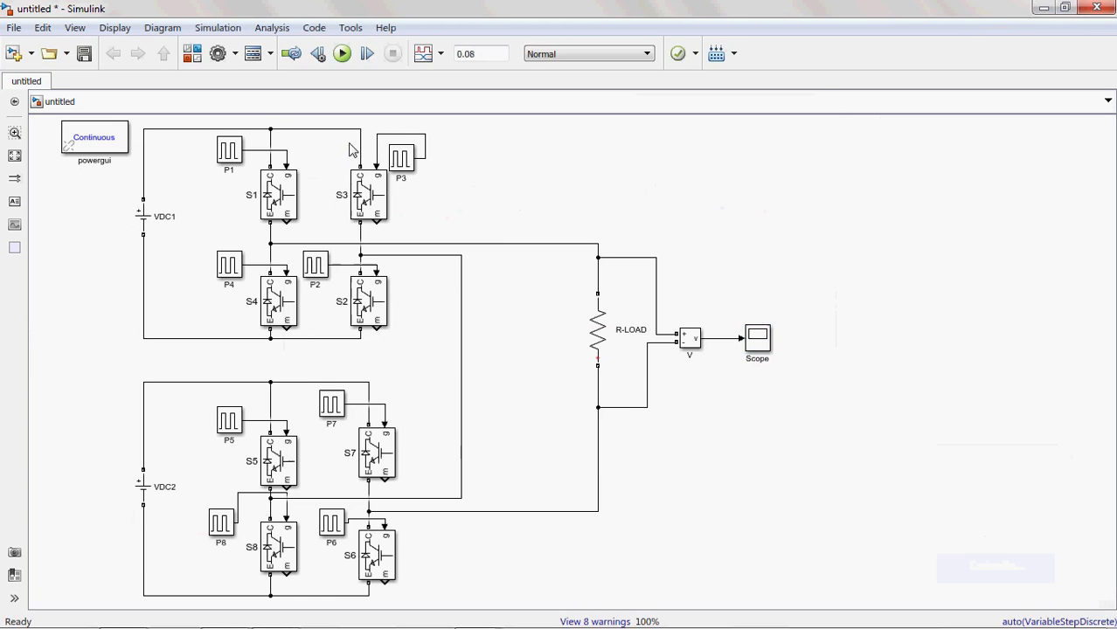